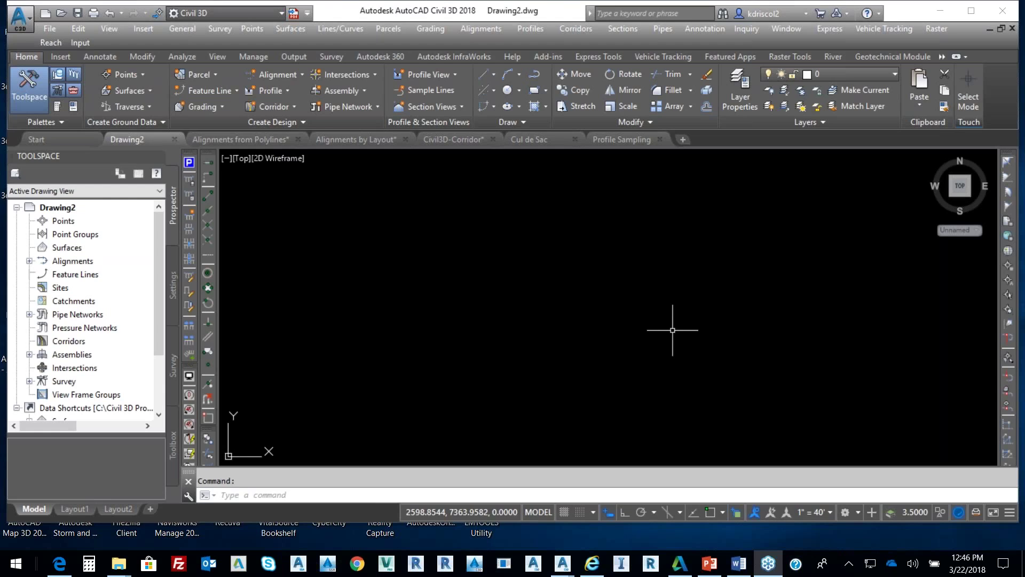
Switch to the Alignments from Polylines drawing, and restore and resize the program window so the desktop shows around it
{"action": "left_click", "coordinate": [243, 139]}
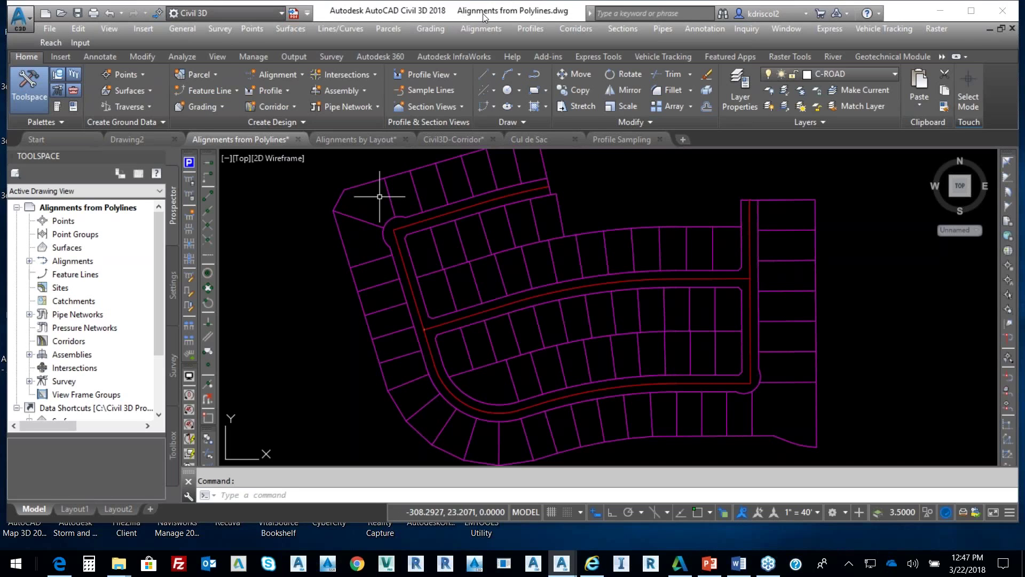
{"action": "double_click", "coordinate": [483, 13]}
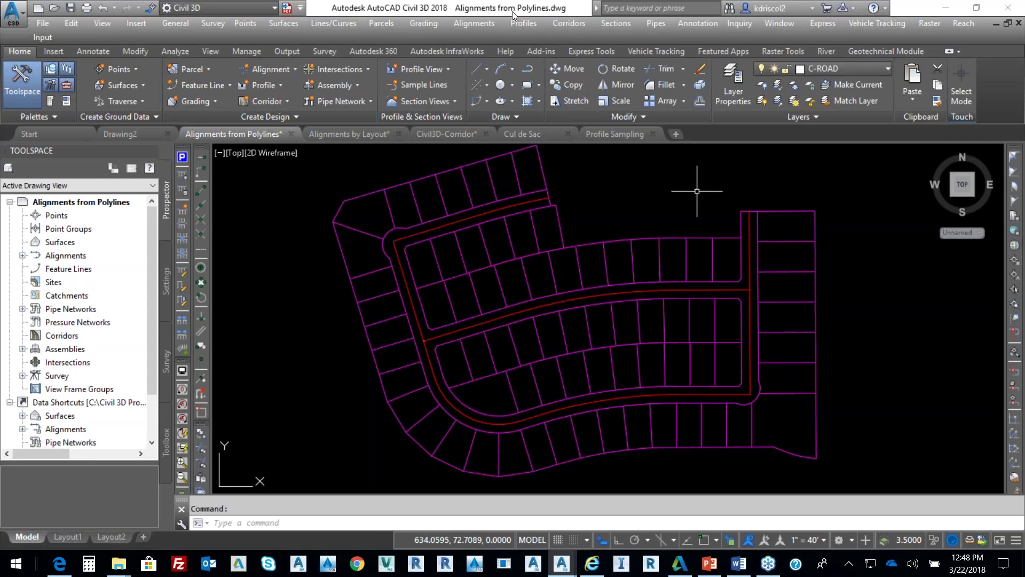
{"action": "left_click_drag", "start_coordinate": [512, 12], "coordinate": [494, 31]}
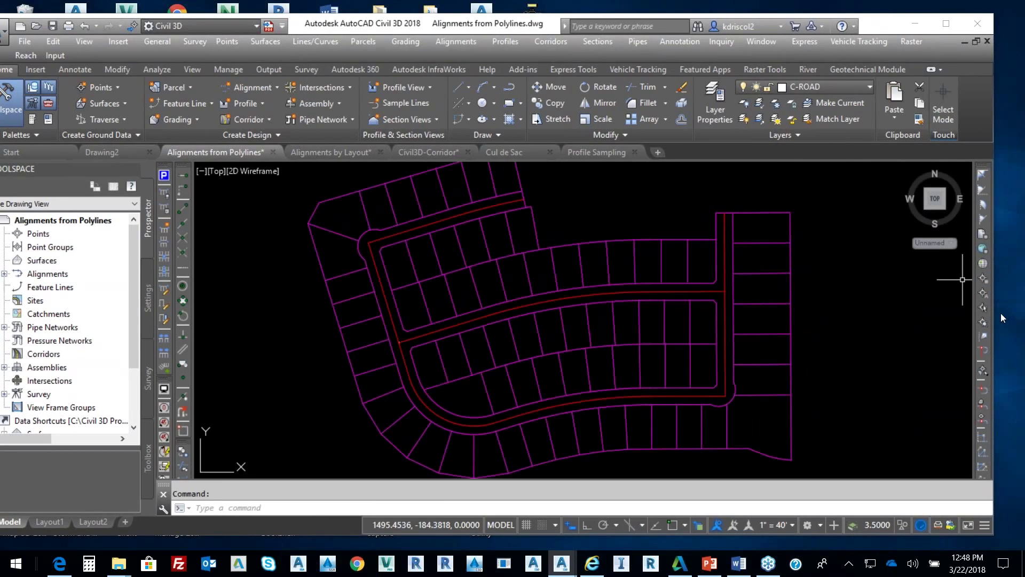
{"action": "left_click_drag", "start_coordinate": [993, 313], "coordinate": [945, 314]}
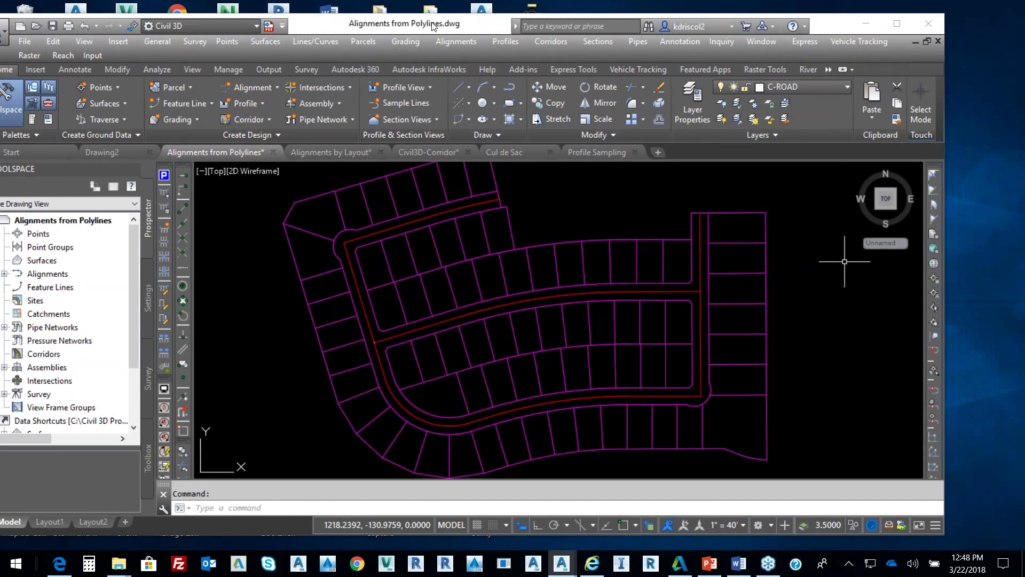
{"action": "left_click_drag", "start_coordinate": [438, 27], "coordinate": [476, 28]}
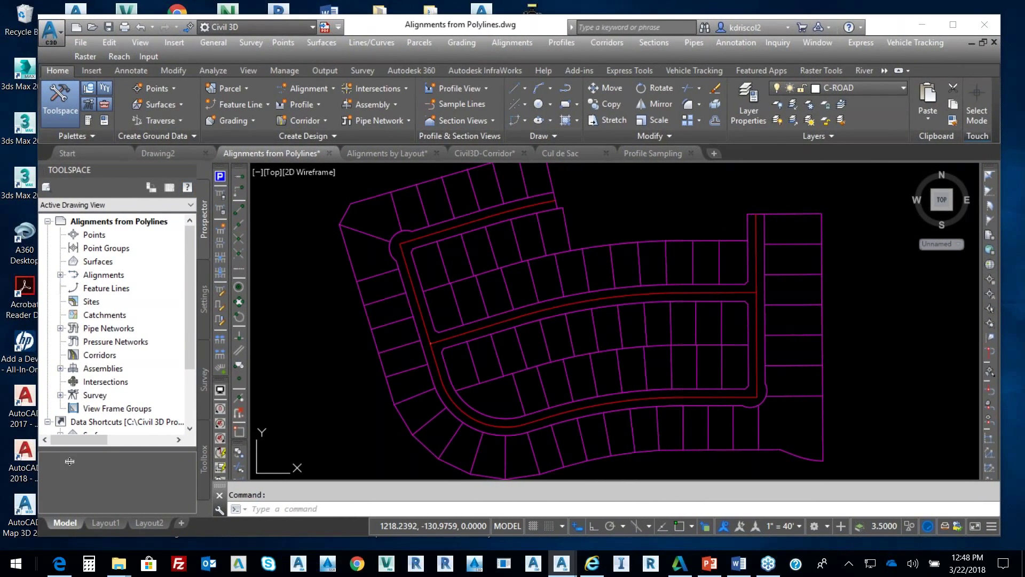
{"action": "left_click_drag", "start_coordinate": [41, 472], "coordinate": [22, 470]}
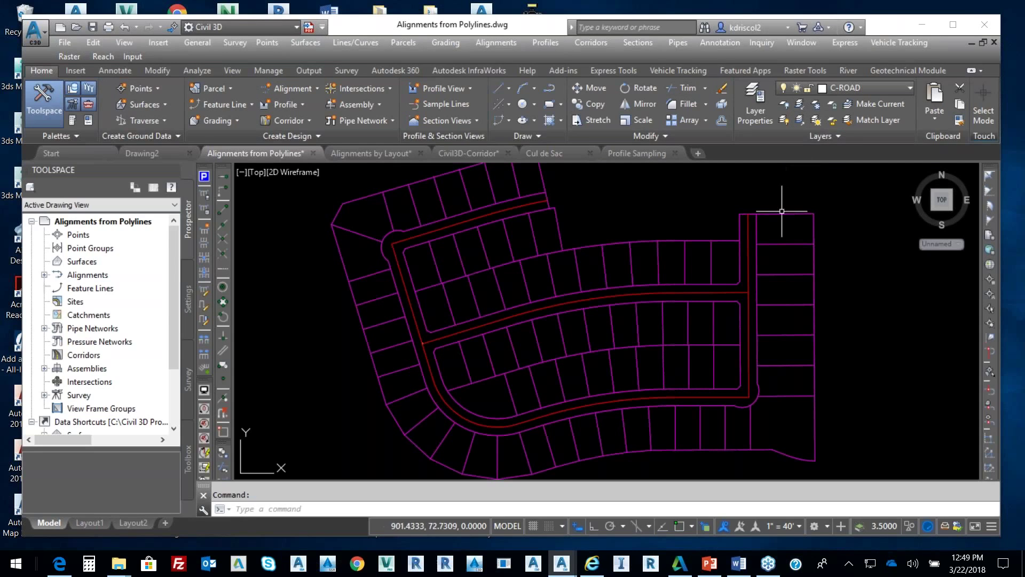
{"action": "left_click", "coordinate": [848, 71]}
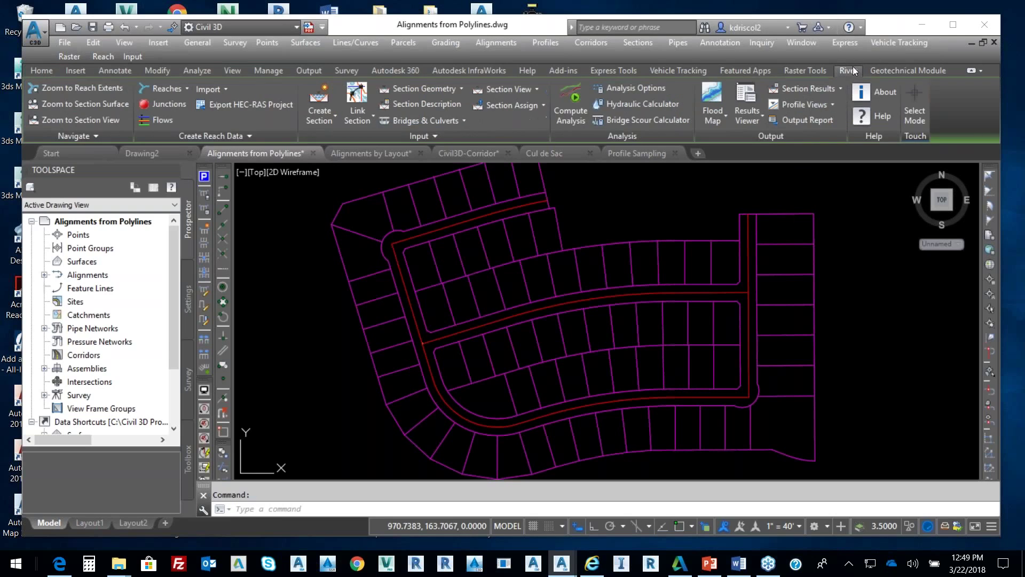
{"action": "left_click", "coordinate": [887, 71]}
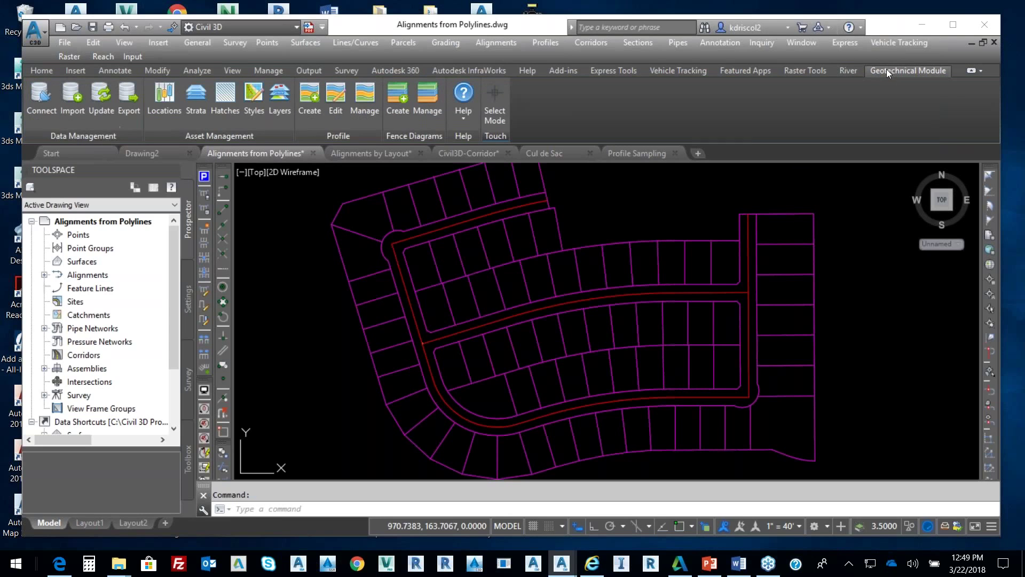
{"action": "left_click", "coordinate": [690, 70]}
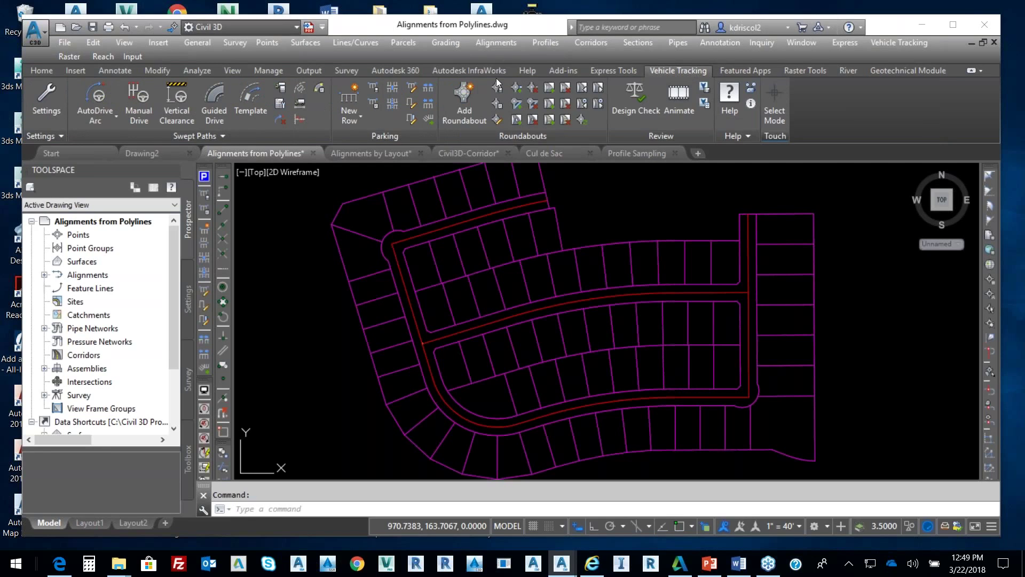
{"action": "left_click", "coordinate": [482, 71]}
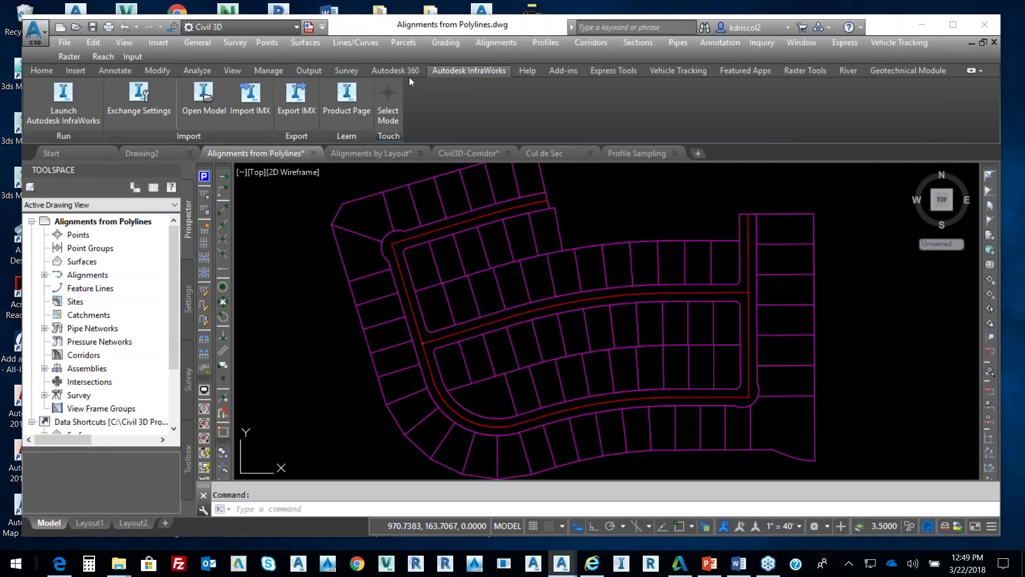
{"action": "left_click", "coordinate": [43, 71]}
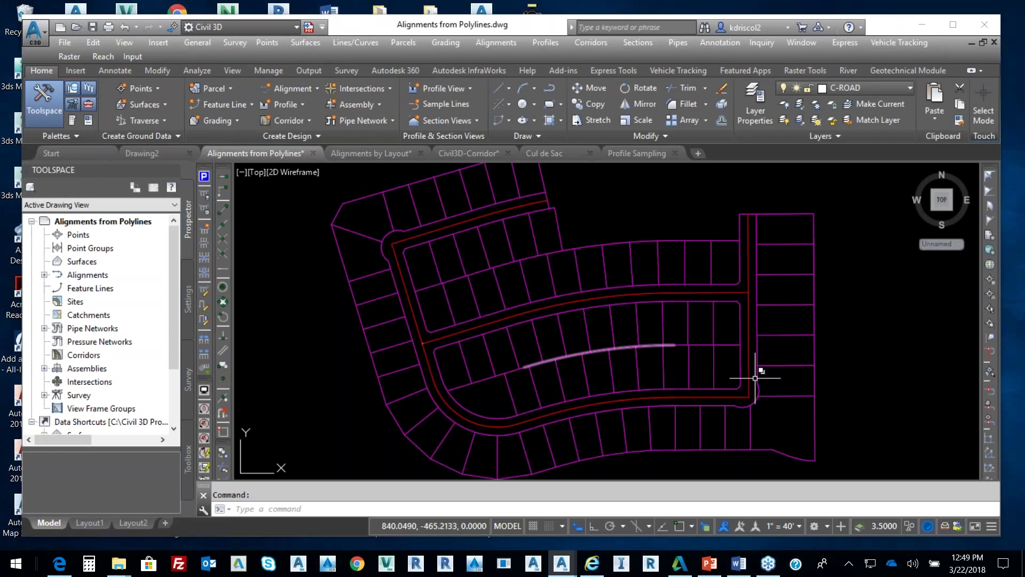
Inspect the southeastern lot lines and the road centerline polylines by selecting several of them, and clear the selection
{"action": "left_click", "coordinate": [750, 425]}
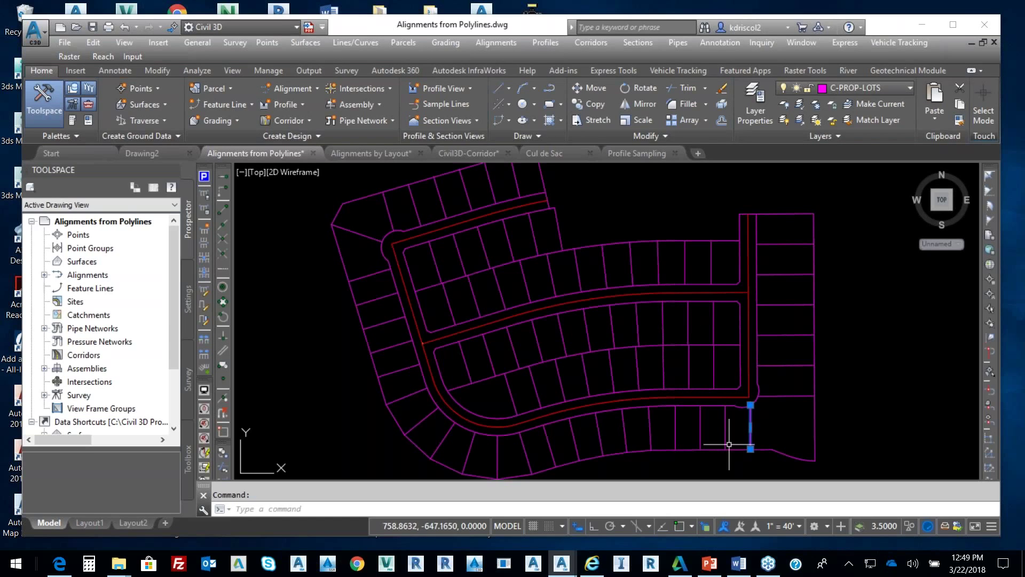
{"action": "left_click", "coordinate": [725, 422]}
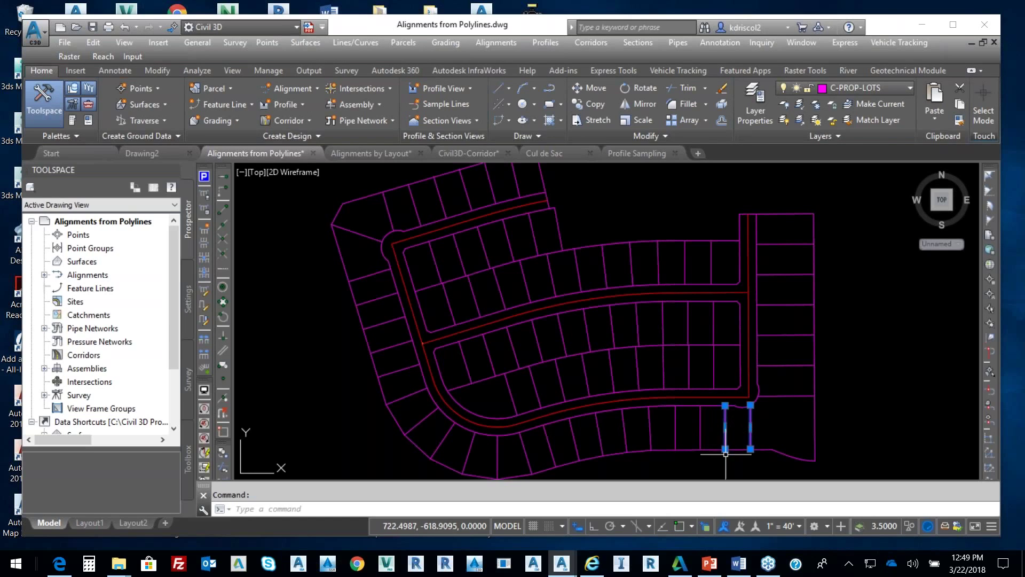
{"action": "left_click", "coordinate": [701, 427]}
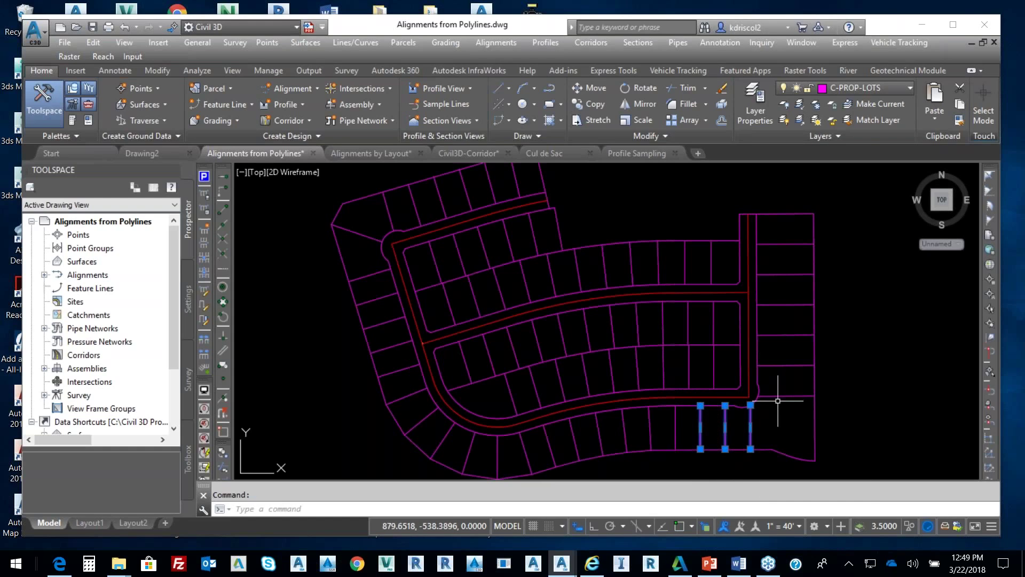
{"action": "left_click", "coordinate": [750, 360]}
{"action": "left_click", "coordinate": [685, 395]}
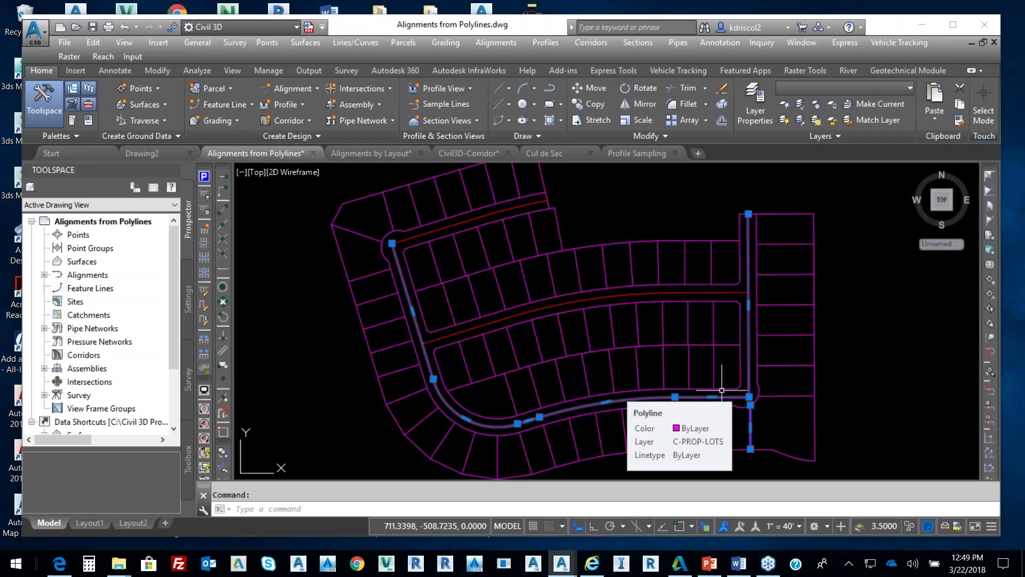
{"action": "key", "text": "Escape"}
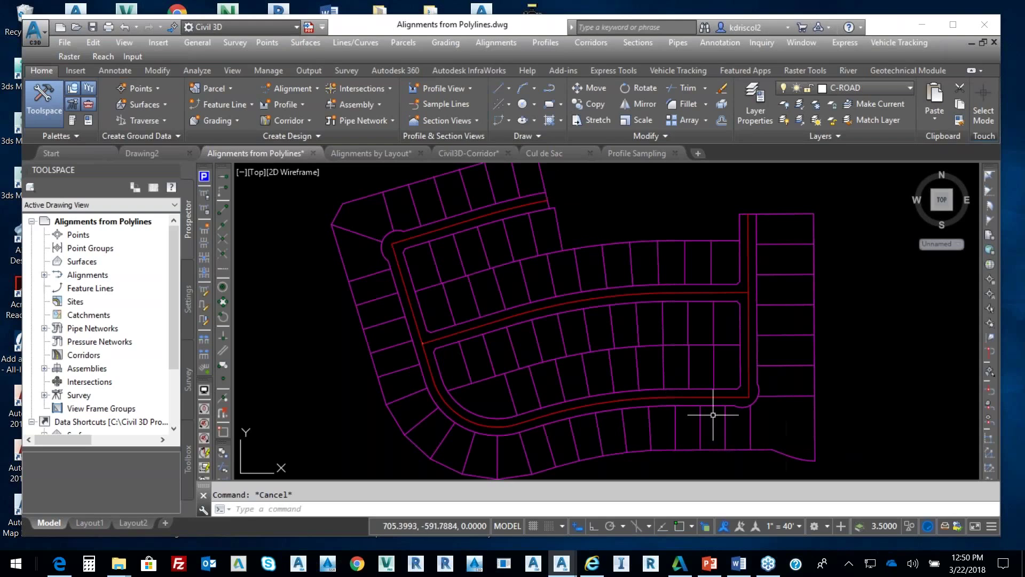
Start Create Alignment from Objects on the southern curved road centerline polyline and accept its default direction
{"action": "left_click", "coordinate": [678, 397]}
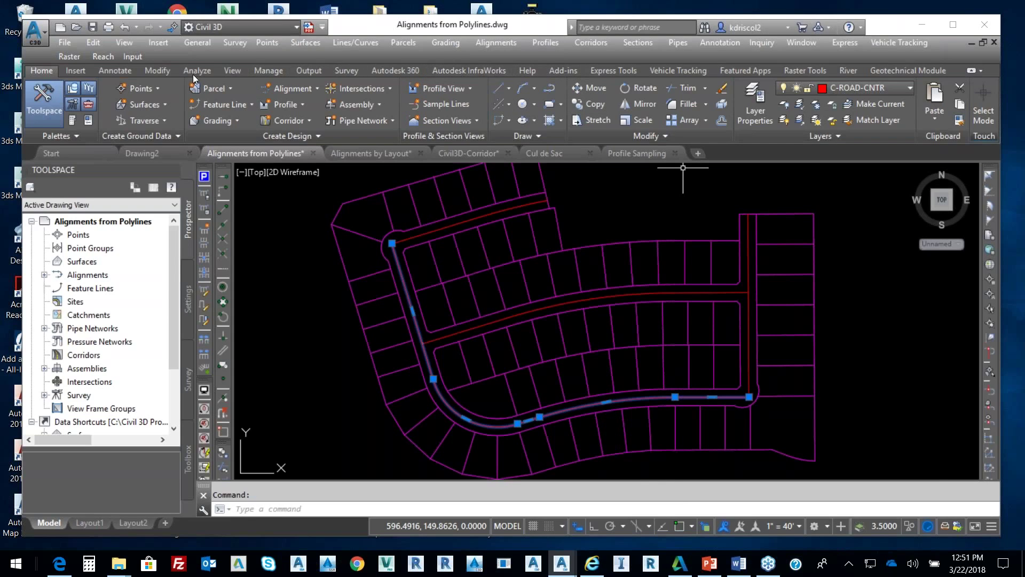
{"action": "left_click", "coordinate": [497, 44]}
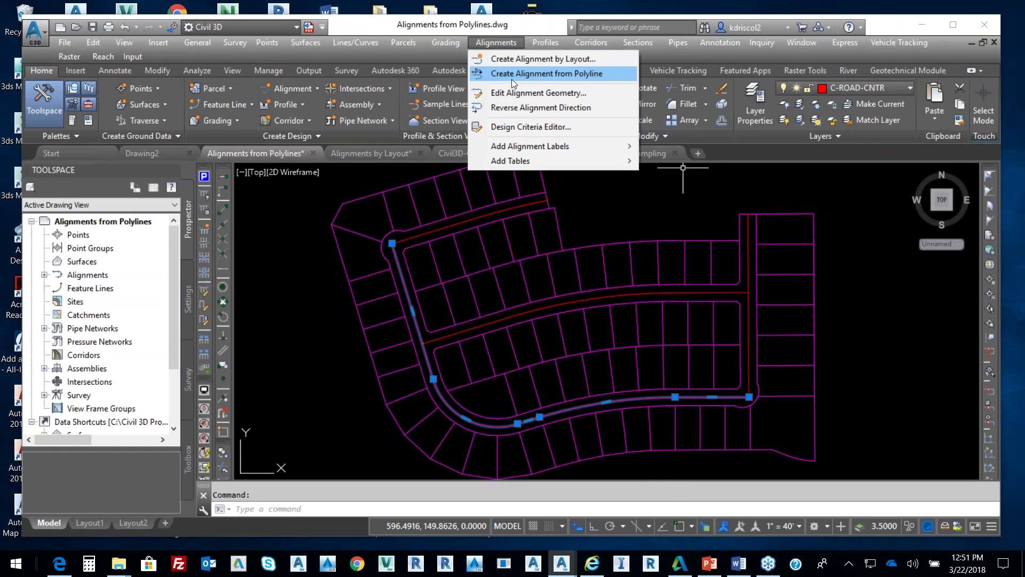
{"action": "left_click", "coordinate": [316, 85]}
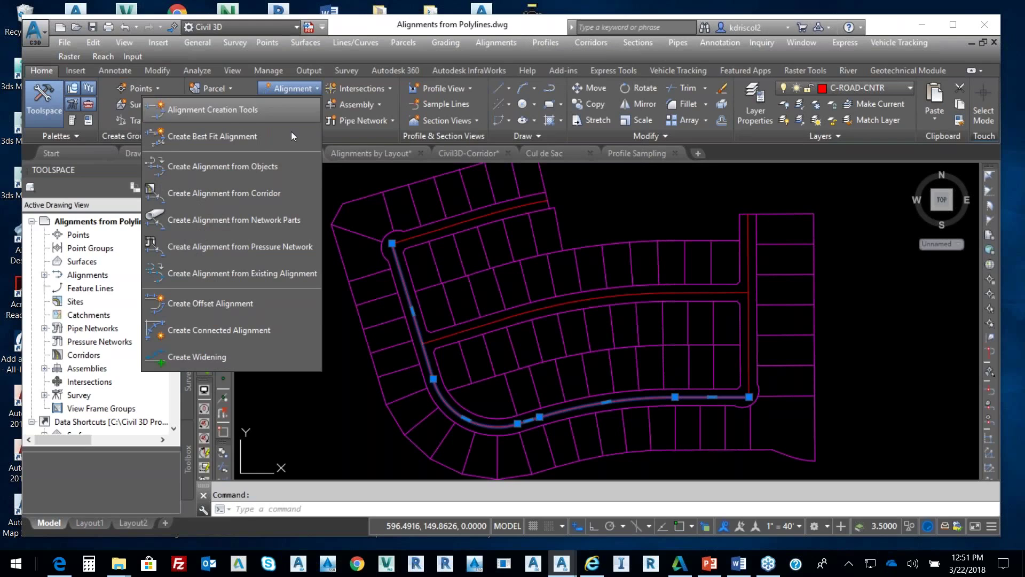
{"action": "left_click", "coordinate": [267, 166]}
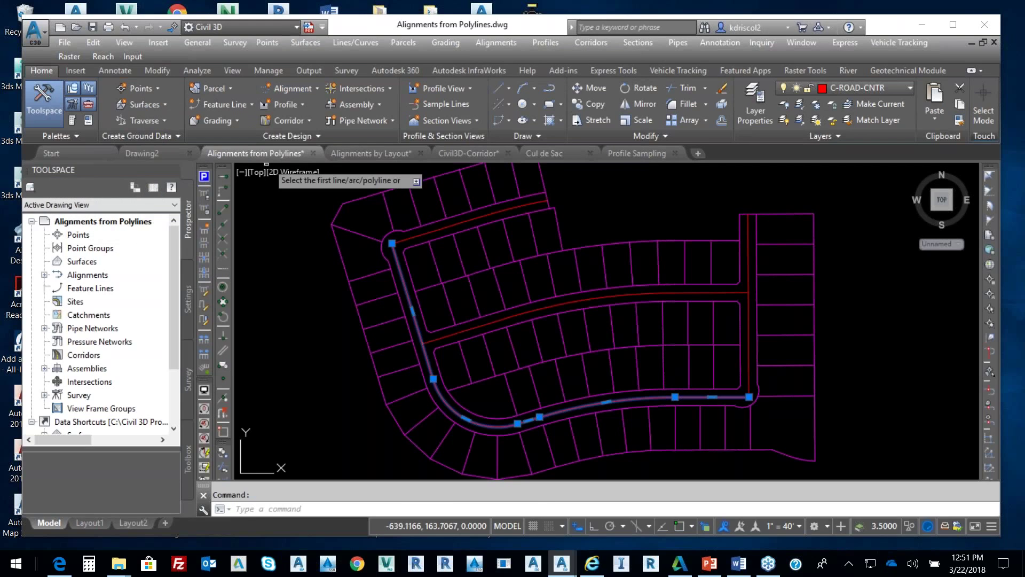
{"action": "left_click", "coordinate": [637, 398]}
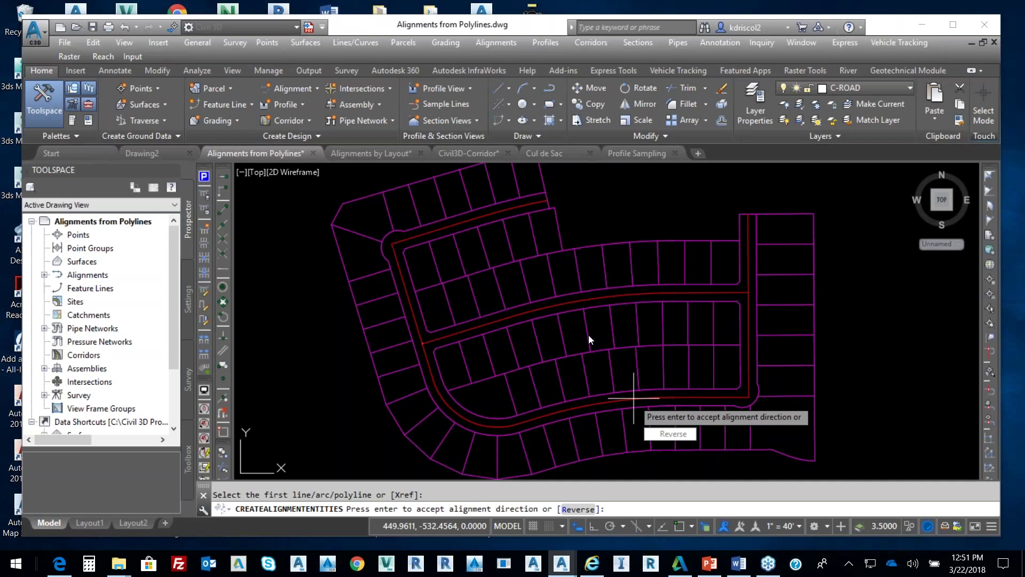
{"action": "key", "text": "Return"}
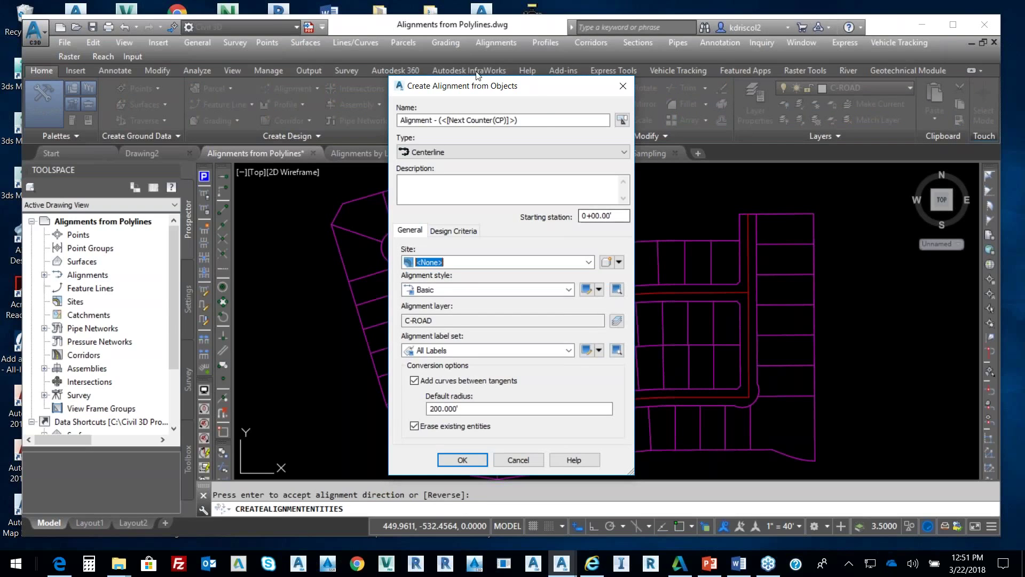
Name the new alignment Rose Drive and set its type to Centerline
{"action": "left_click_drag", "start_coordinate": [519, 120], "coordinate": [343, 126]}
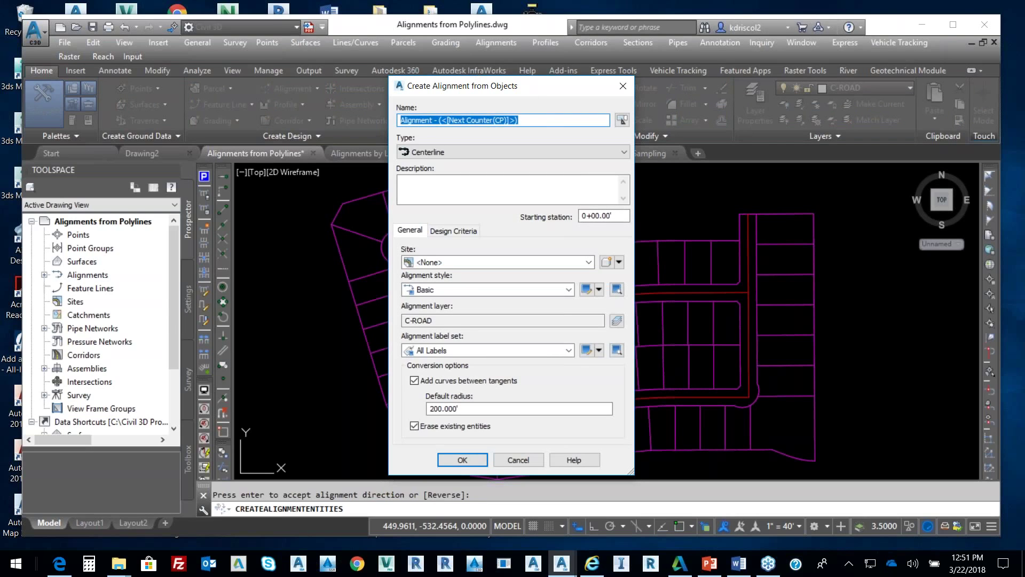
{"action": "type", "text": "Rose"}
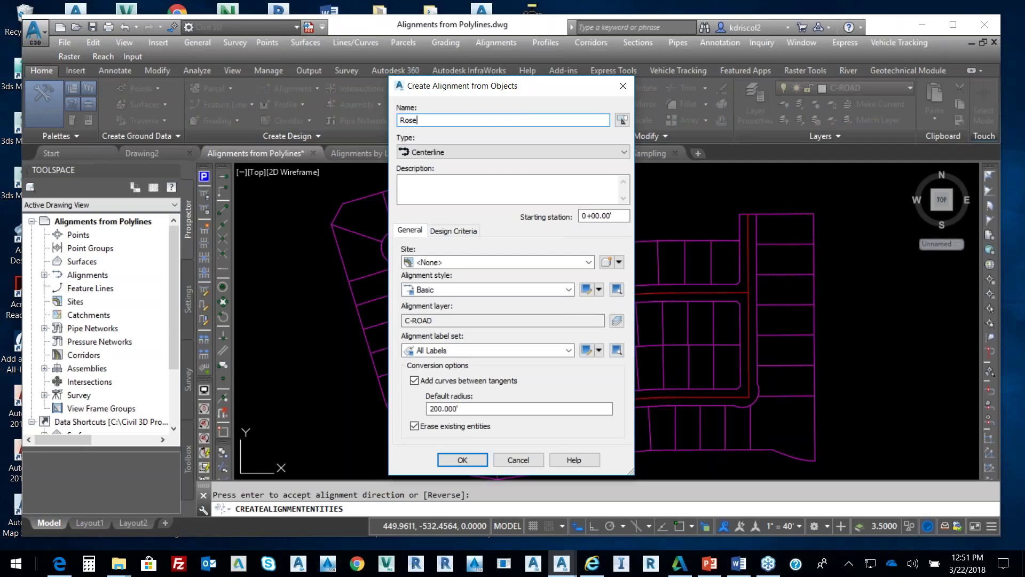
{"action": "type", "text": " Drive"}
{"action": "left_click", "coordinate": [471, 152]}
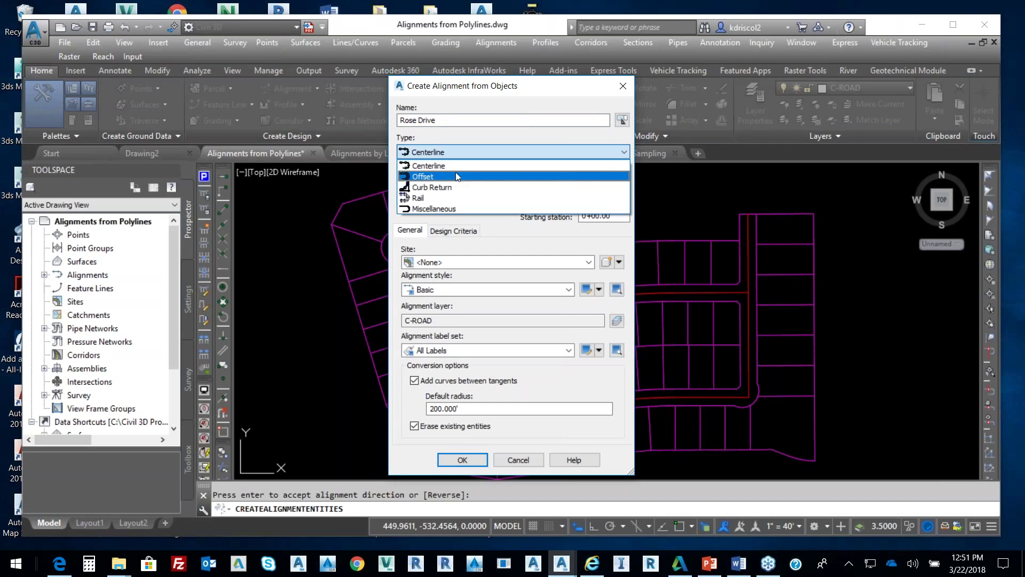
{"action": "left_click", "coordinate": [457, 165]}
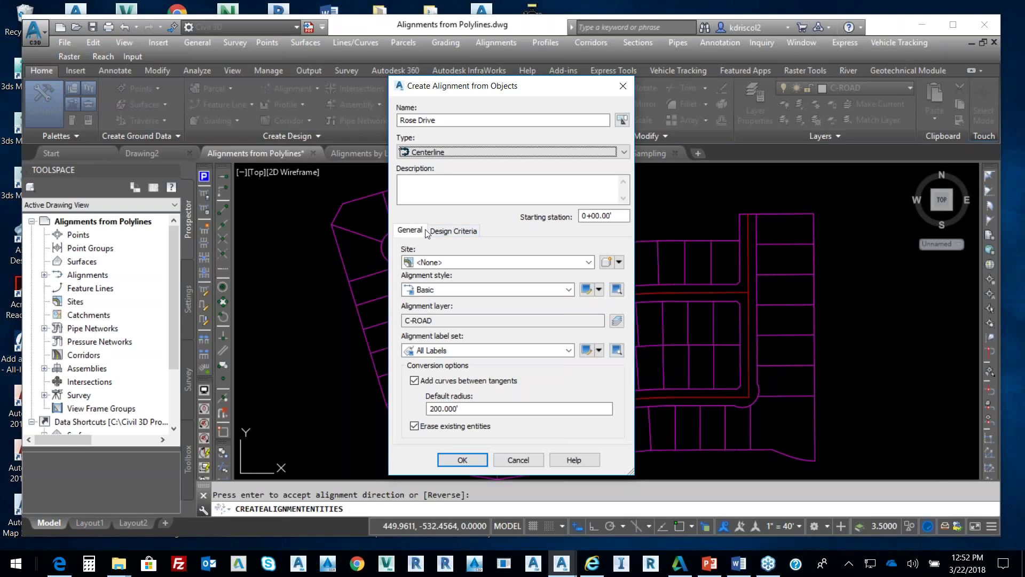
Keep the alignment's site at <None> and turn off adding curves between tangents
{"action": "left_click", "coordinate": [453, 264]}
{"action": "left_click", "coordinate": [445, 275]}
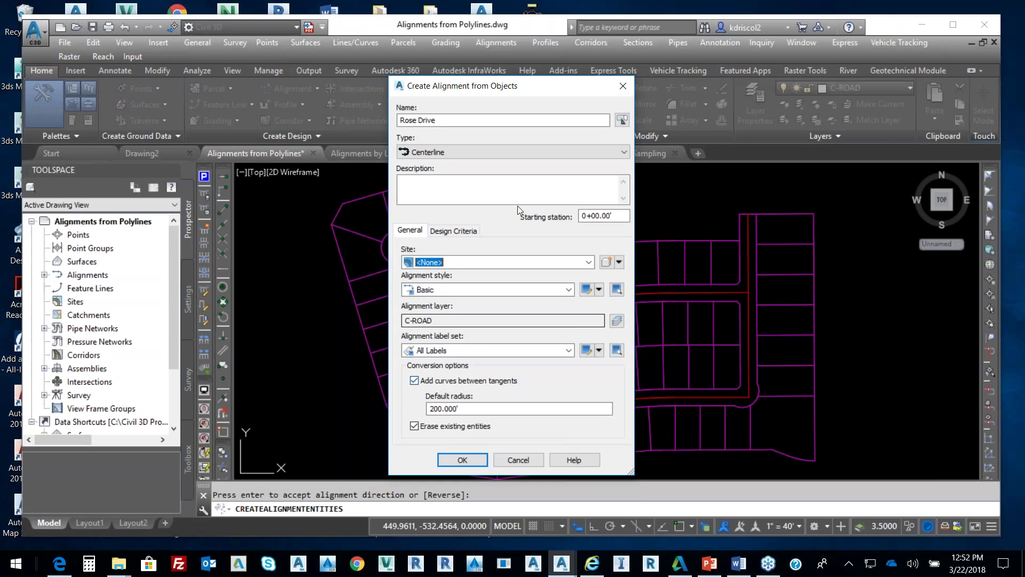
{"action": "left_click_drag", "start_coordinate": [522, 88], "coordinate": [264, 77]}
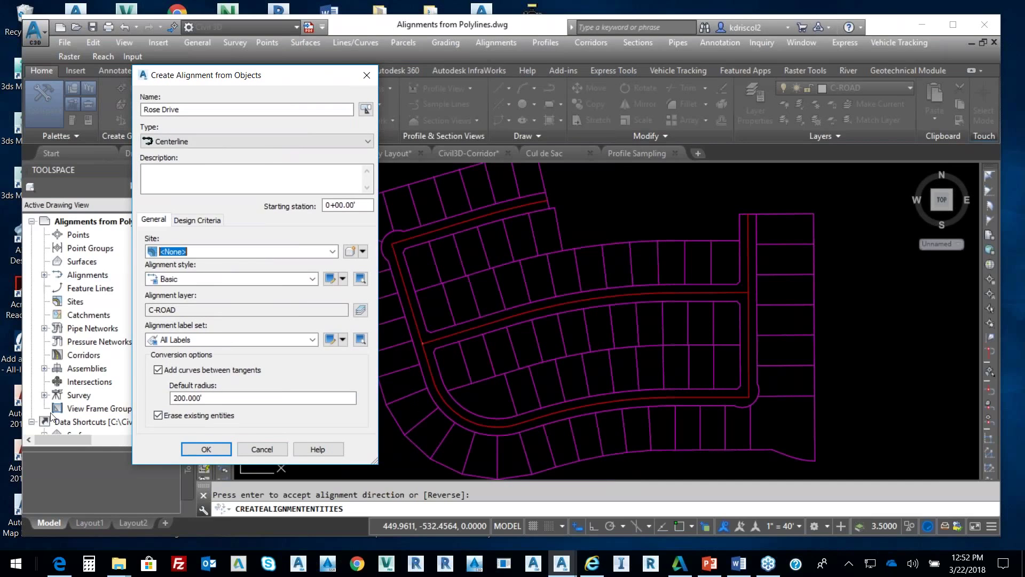
{"action": "left_click", "coordinate": [167, 372]}
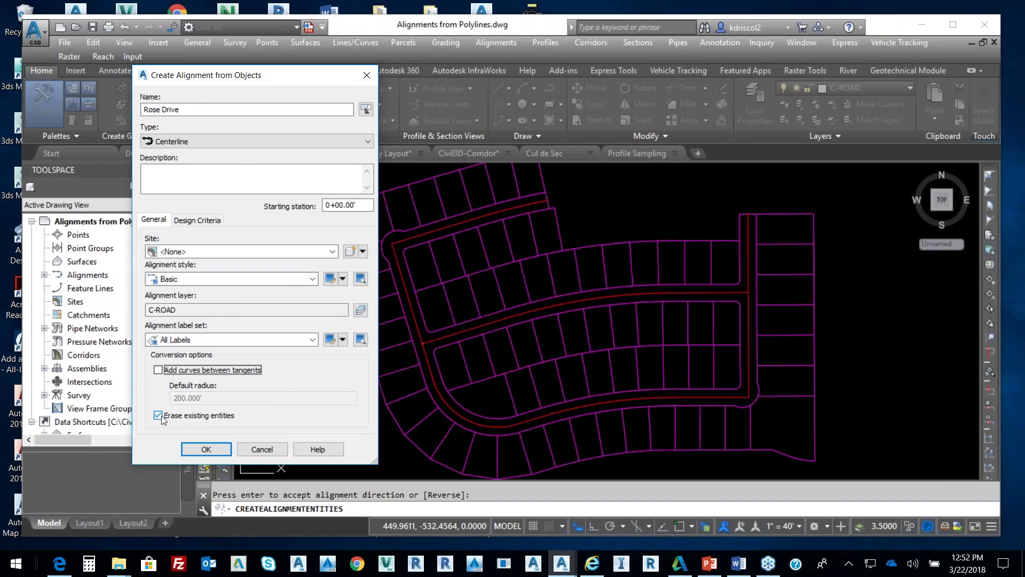
Enable criteria-based design for Rose Drive and review the Imperial design criteria files without choosing a different one
{"action": "left_click", "coordinate": [207, 219]}
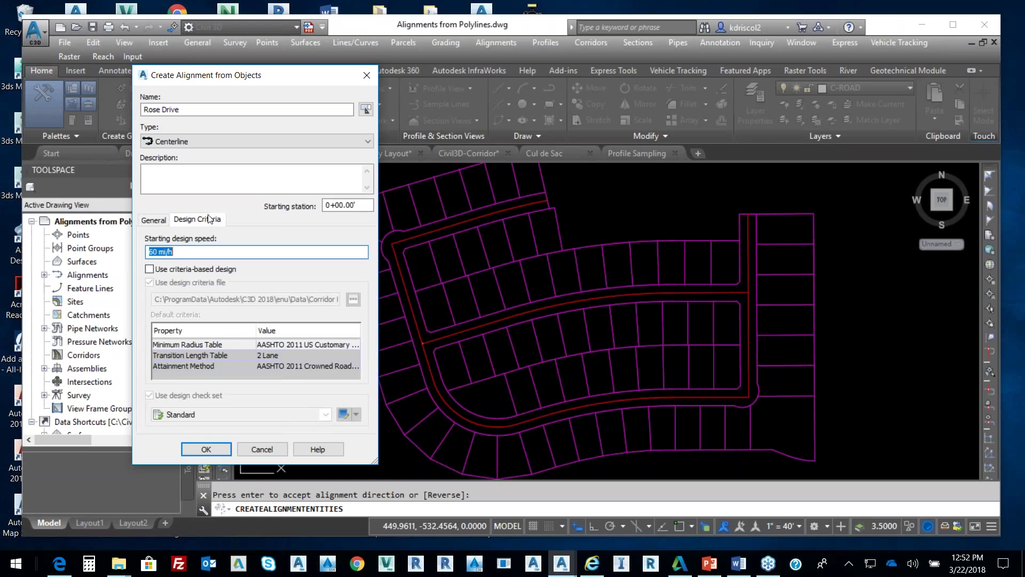
{"action": "left_click", "coordinate": [154, 270]}
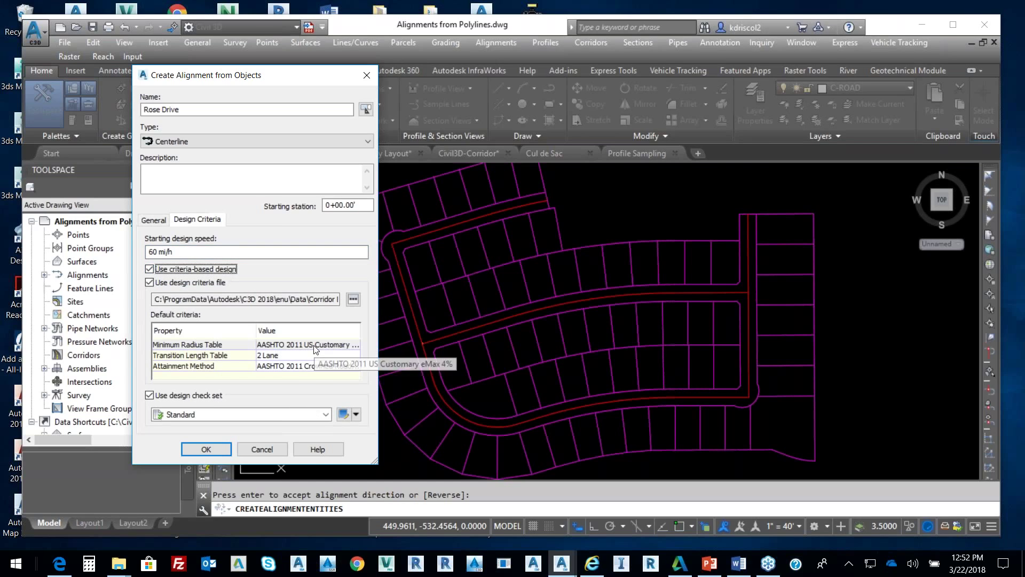
{"action": "left_click", "coordinate": [352, 299]}
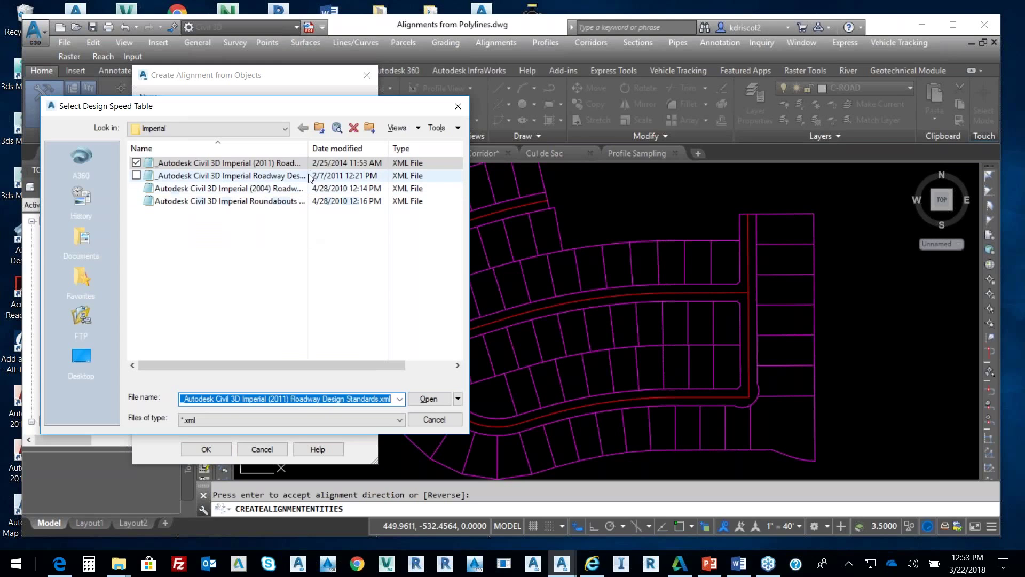
{"action": "left_click_drag", "start_coordinate": [309, 149], "coordinate": [328, 157]}
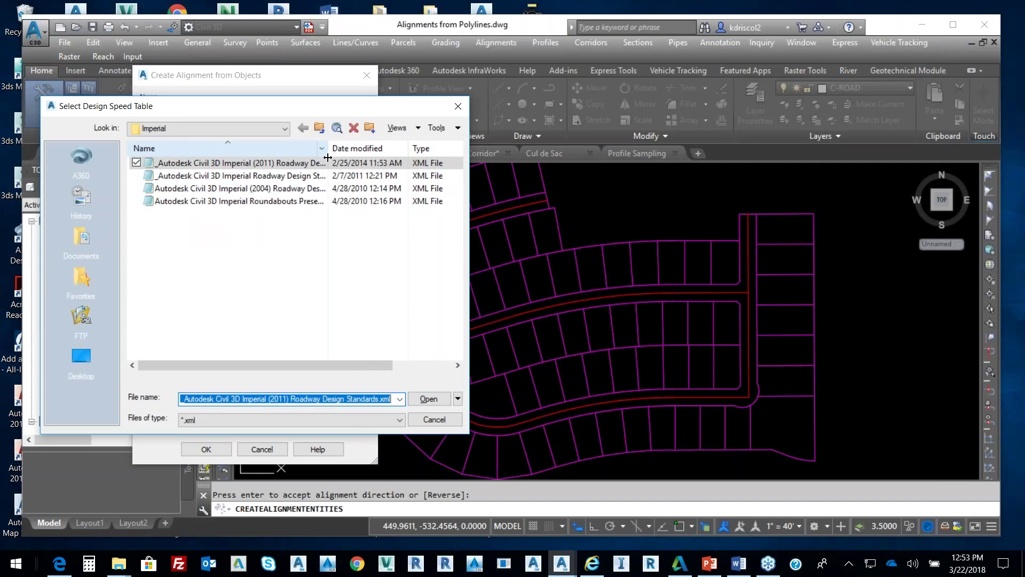
{"action": "left_click", "coordinate": [279, 230]}
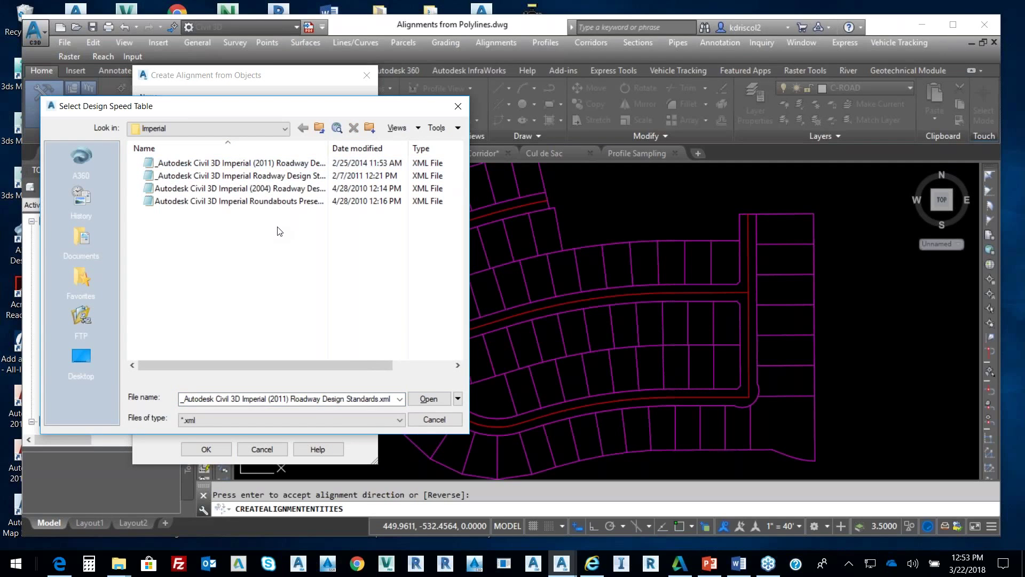
{"action": "left_click", "coordinate": [435, 418]}
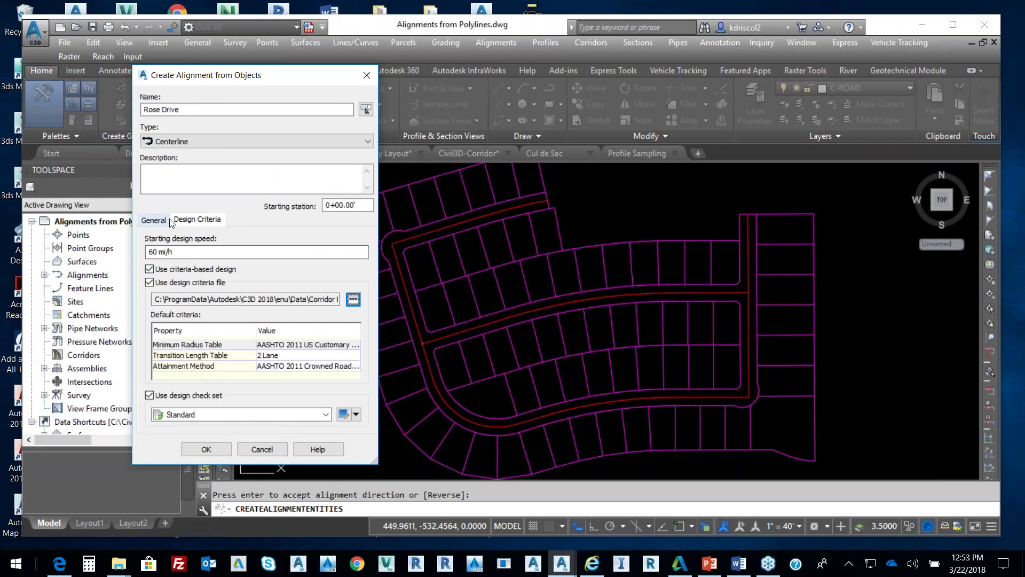
Turn off criteria-based design for Rose Drive and create the alignment
{"action": "left_click", "coordinate": [150, 269]}
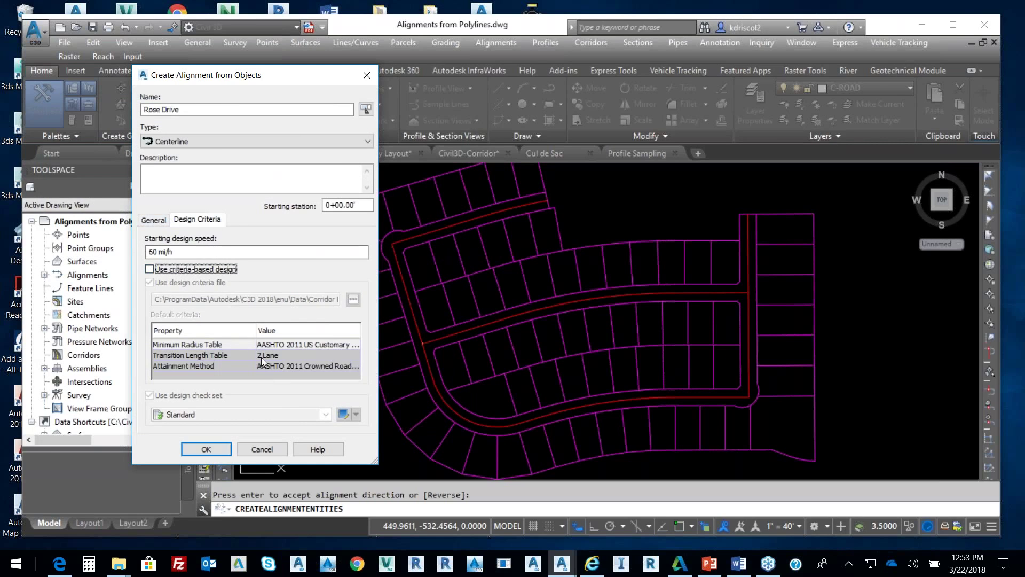
{"action": "left_click", "coordinate": [213, 446]}
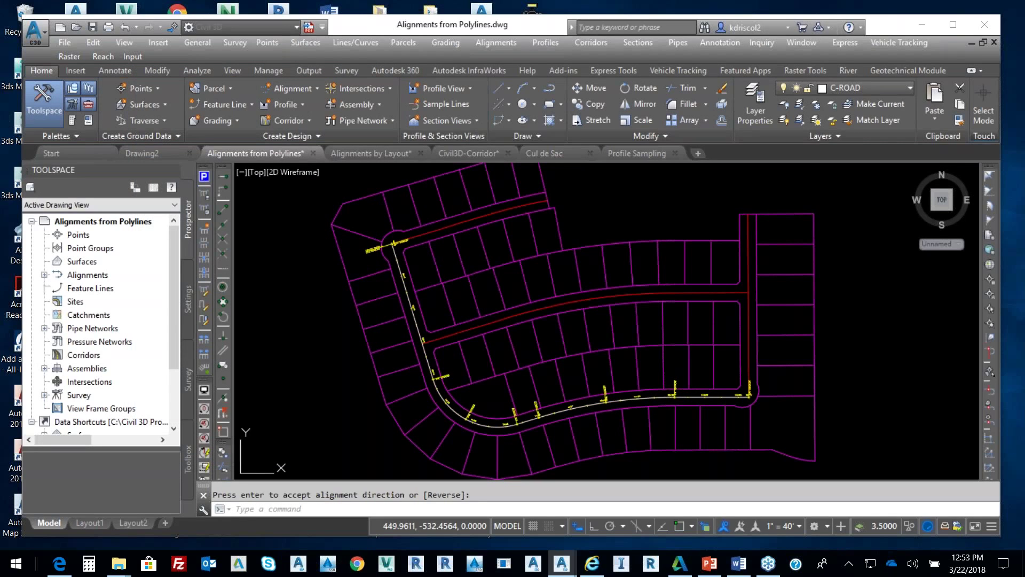
Reverse the direction of the Rose Drive alignment so its stationing starts at the eastern end, accepting the data removal warning
{"action": "scroll", "coordinate": [750, 396], "scroll_direction": "up", "scroll_amount": 2}
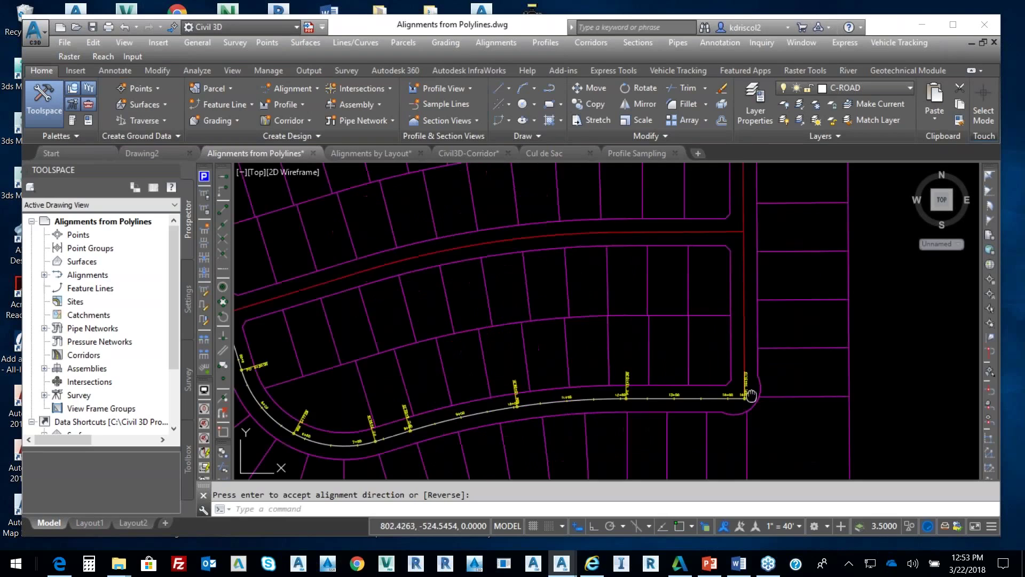
{"action": "scroll", "coordinate": [750, 395], "scroll_direction": "up", "scroll_amount": 5}
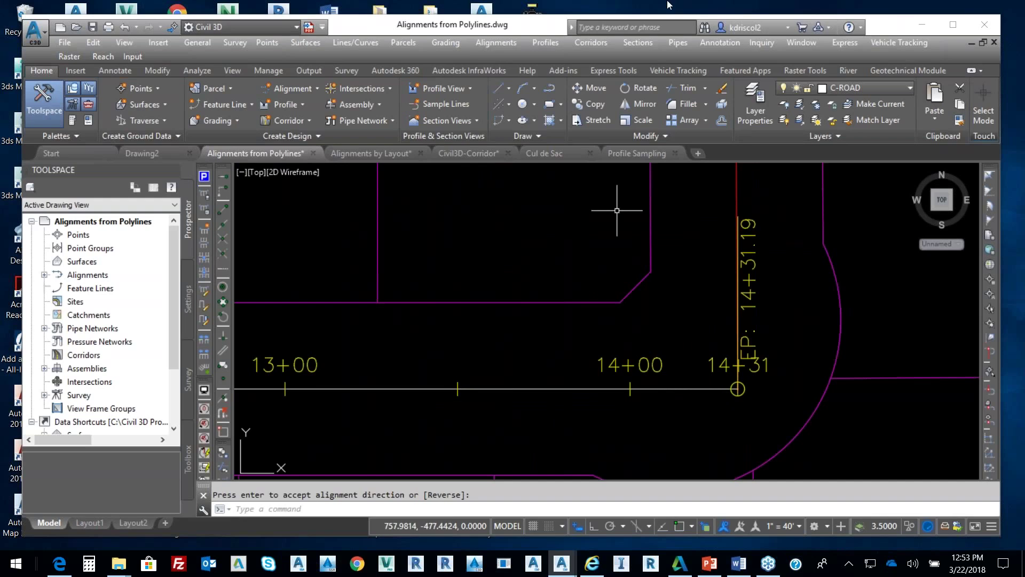
{"action": "left_click", "coordinate": [494, 44]}
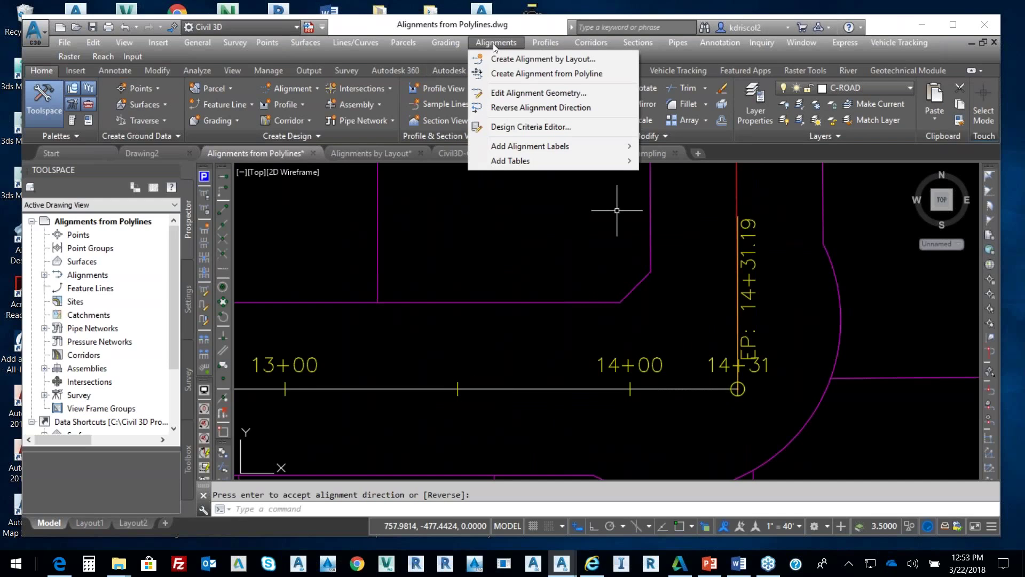
{"action": "left_click", "coordinate": [549, 108]}
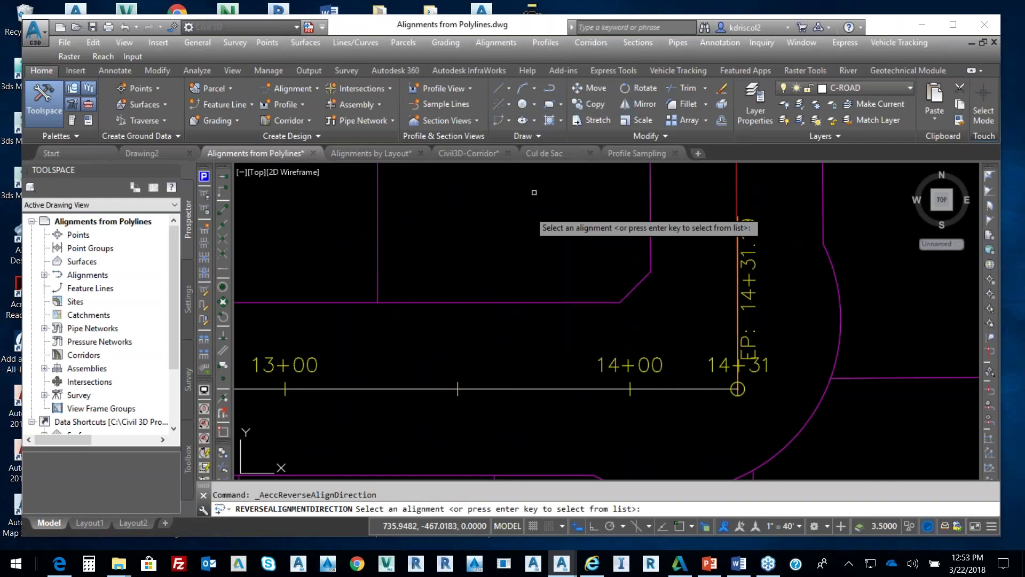
{"action": "left_click", "coordinate": [486, 388]}
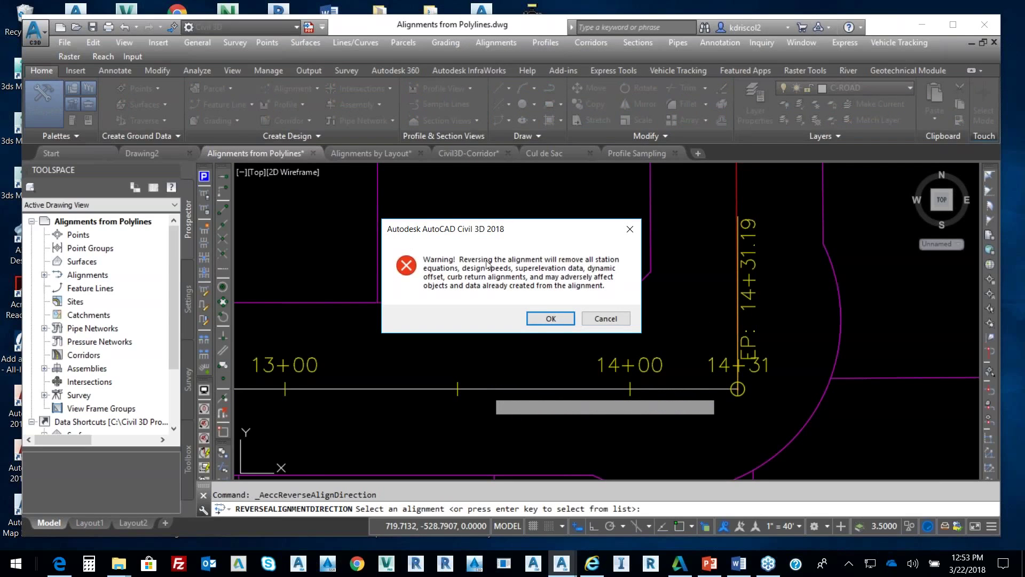
{"action": "left_click", "coordinate": [551, 318]}
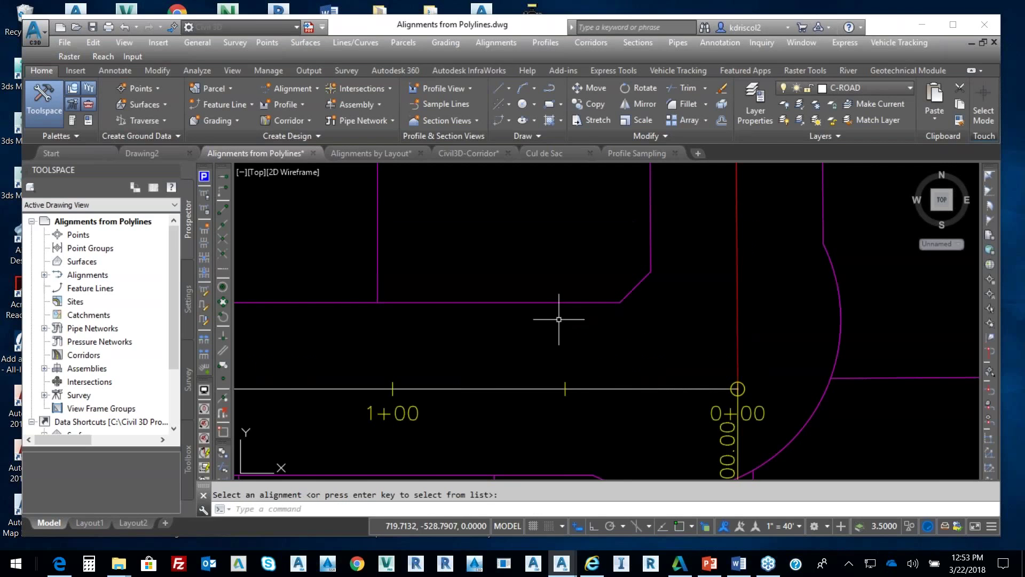
Examine the station and geometry point labels along the reversed Rose Drive alignment from its eastern start to its northwestern end
{"action": "scroll", "coordinate": [688, 345], "scroll_direction": "down", "scroll_amount": 5}
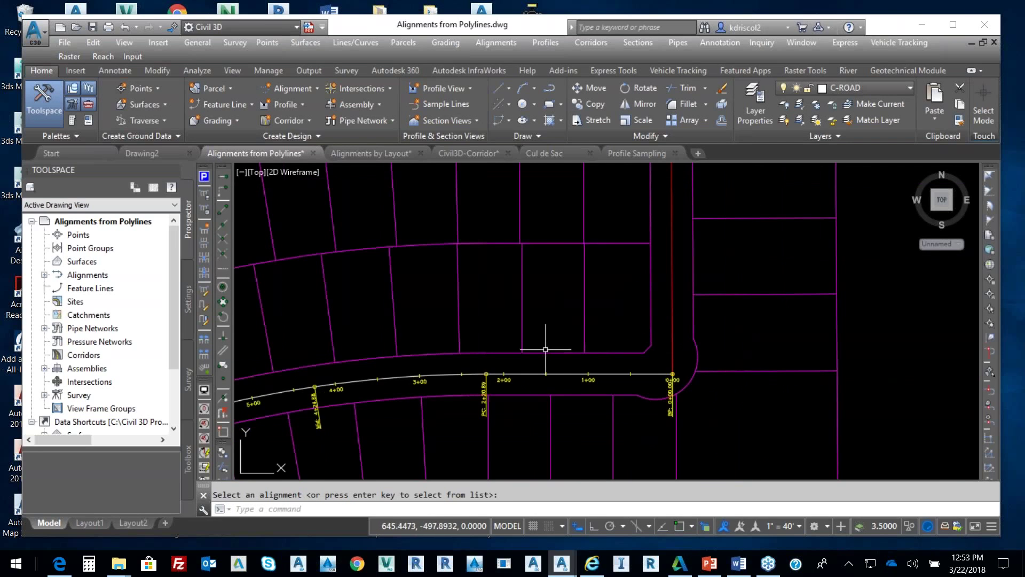
{"action": "middle_click_drag", "start_coordinate": [545, 348], "coordinate": [853, 324]}
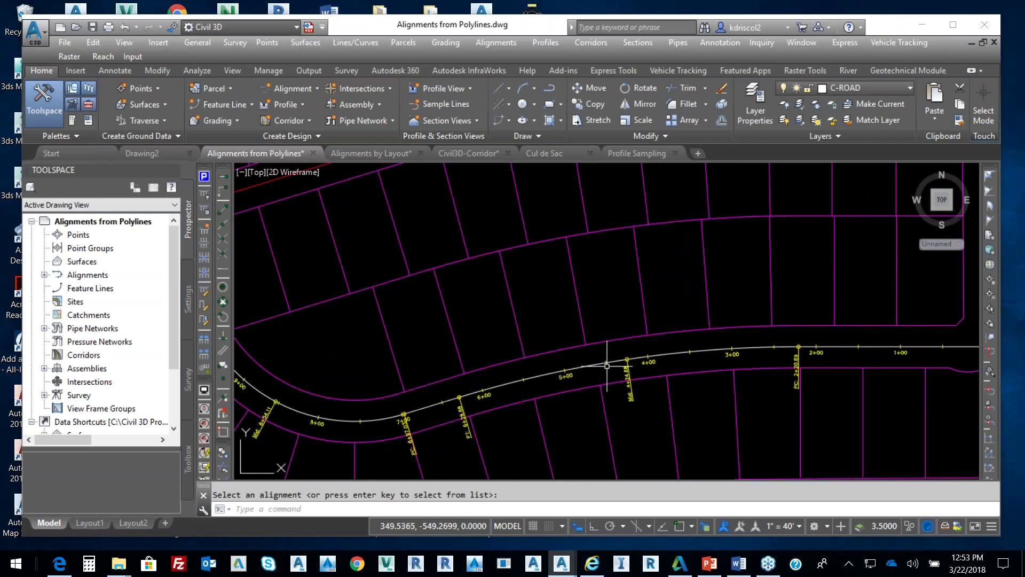
{"action": "mouse_move", "coordinate": [600, 369]}
{"action": "middle_mouse_down"}
{"action": "mouse_move", "coordinate": [620, 373]}
{"action": "mouse_move", "coordinate": [597, 323]}
{"action": "middle_mouse_up"}
{"action": "scroll", "coordinate": [549, 313], "scroll_direction": "up", "scroll_amount": 3}
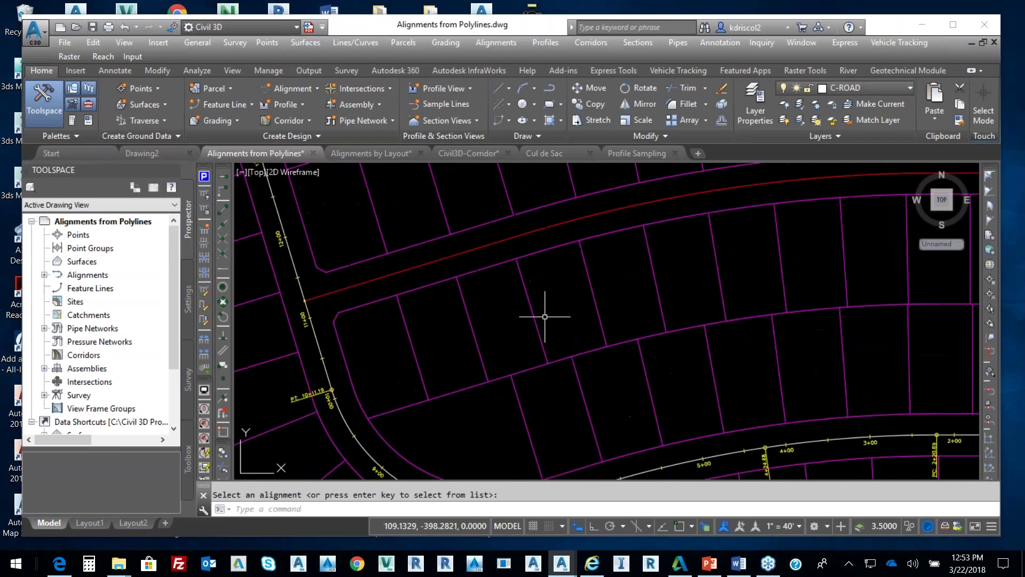
{"action": "scroll", "coordinate": [519, 334], "scroll_direction": "down", "scroll_amount": 2}
{"action": "scroll", "coordinate": [450, 316], "scroll_direction": "up", "scroll_amount": 2}
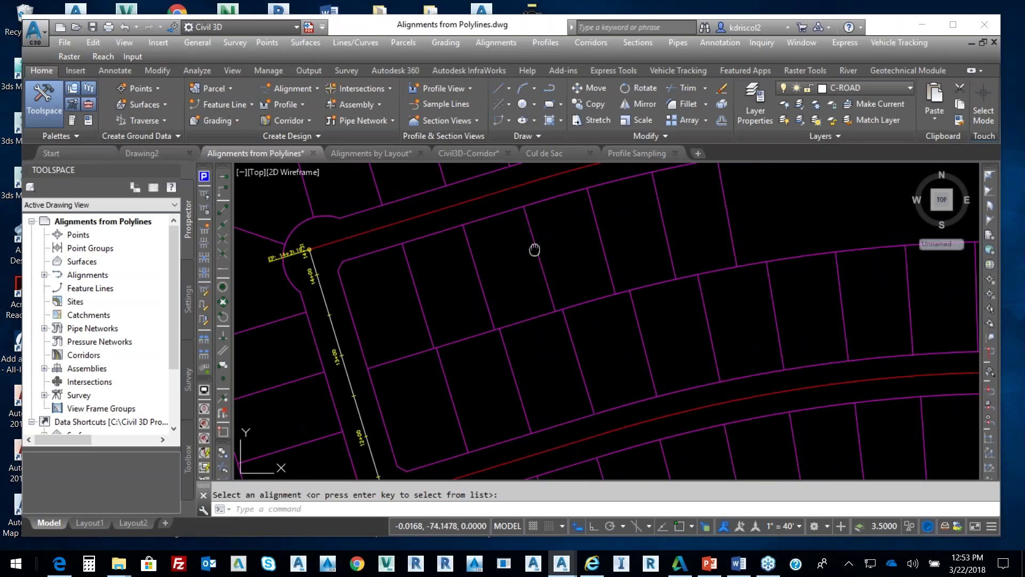
{"action": "middle_click_drag", "start_coordinate": [534, 249], "coordinate": [535, 310]}
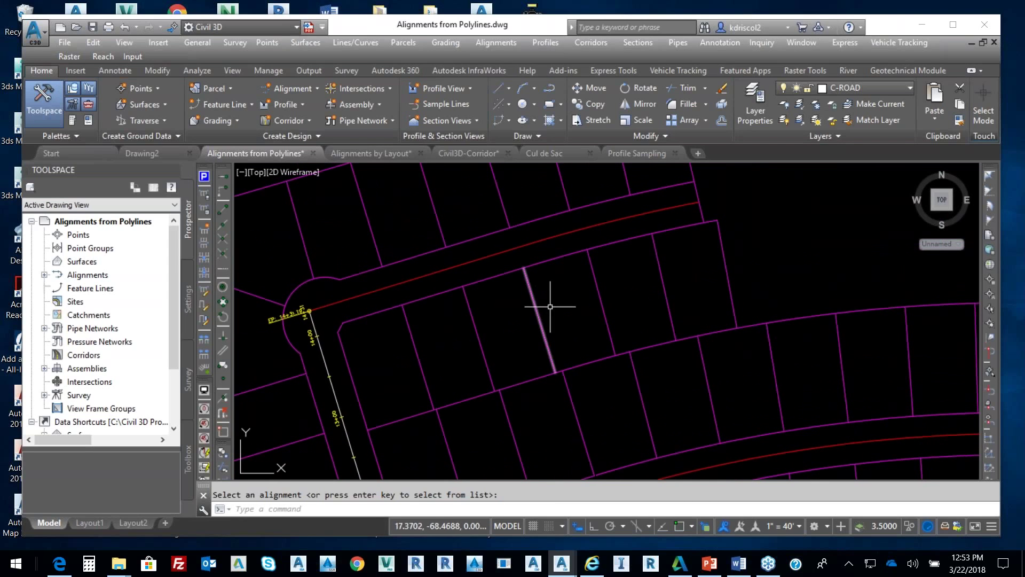
{"action": "scroll", "coordinate": [623, 318], "scroll_direction": "down", "scroll_amount": 3}
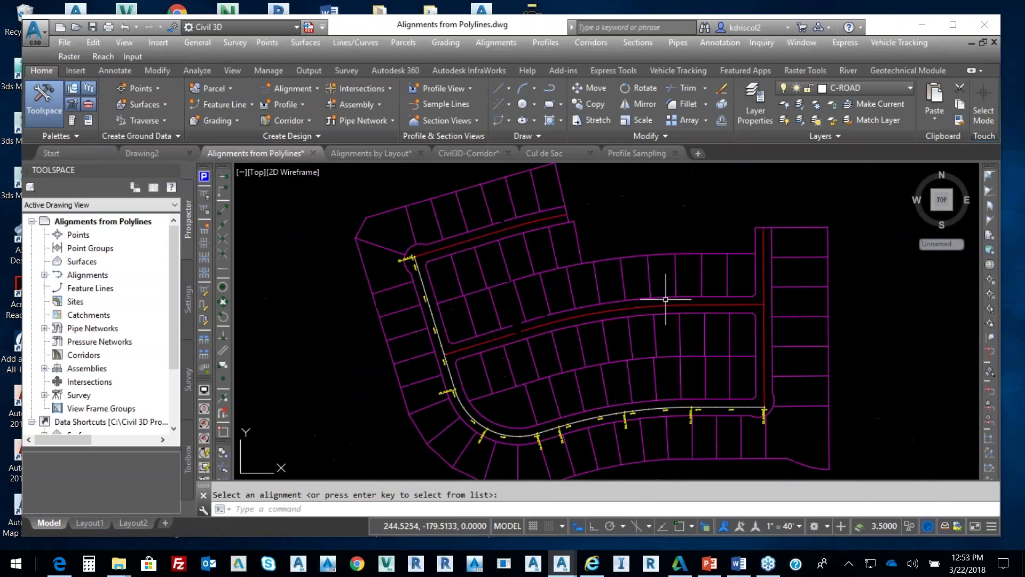
{"action": "middle_click_drag", "start_coordinate": [623, 317], "coordinate": [536, 260]}
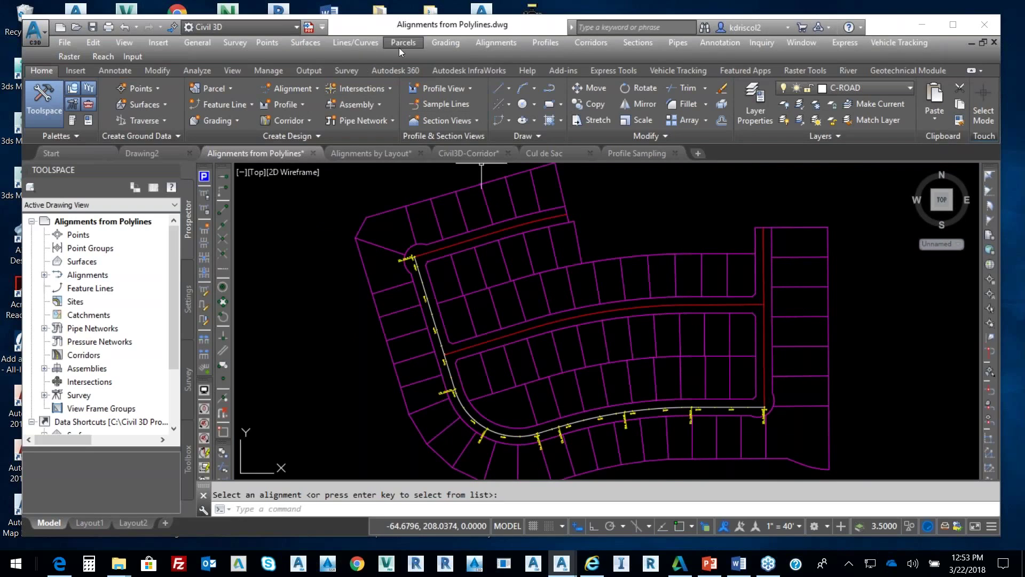
Start Create Alignment from Polyline on the straight north-south centerline at the eastern edge of the subdivision and accept its default direction
{"action": "left_click", "coordinate": [480, 43]}
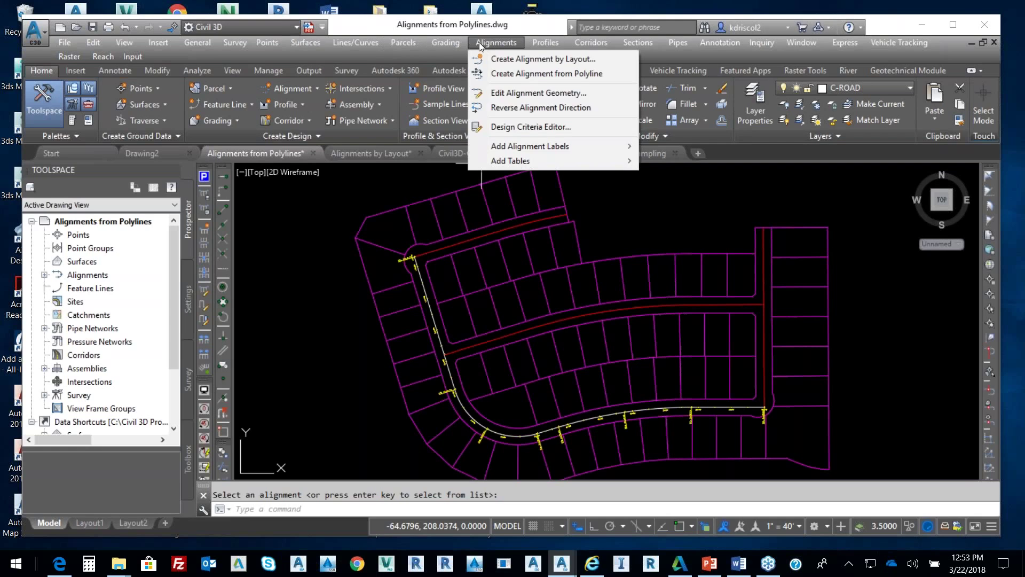
{"action": "left_click", "coordinate": [521, 73]}
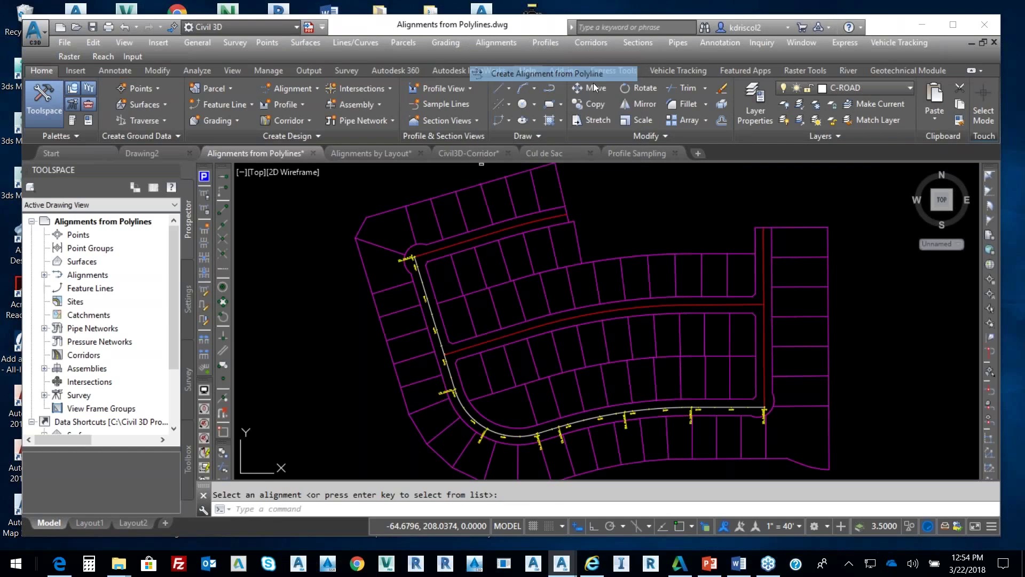
{"action": "left_click", "coordinate": [769, 371]}
{"action": "key", "text": "Return"}
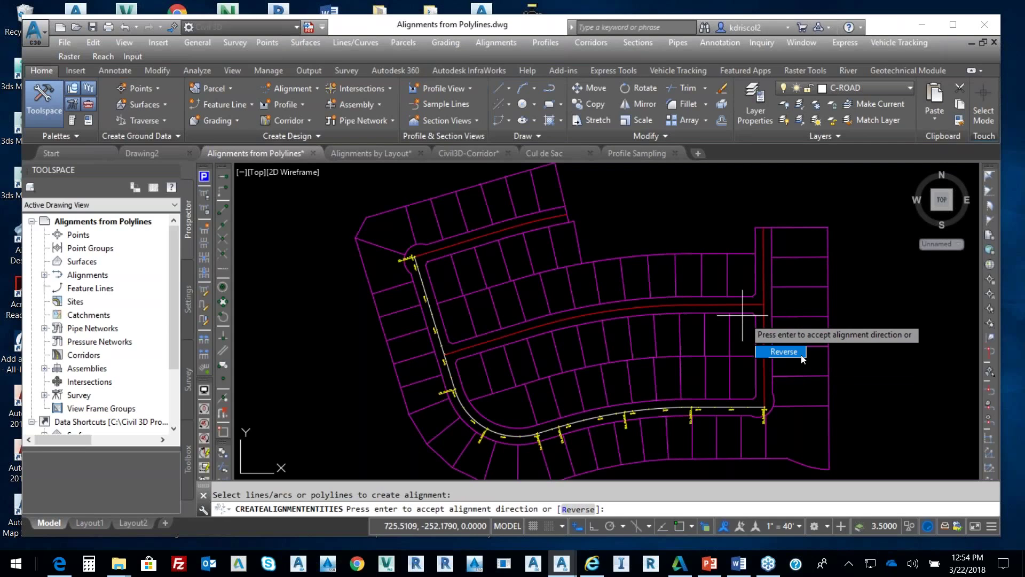
{"action": "key", "text": "Return"}
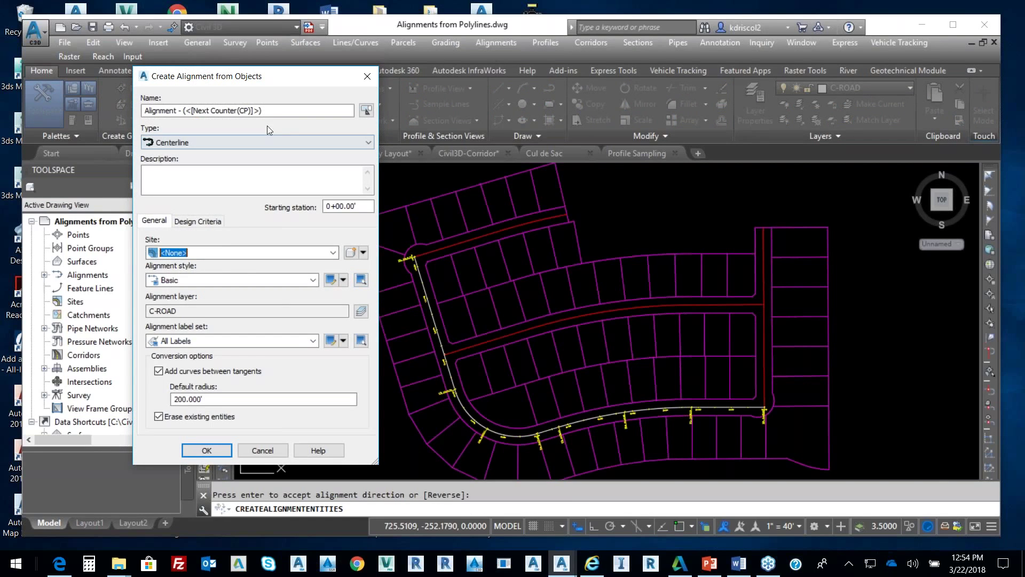
Name the alignment Alex Ave., set its alignment style to Existing, and create it
{"action": "left_click_drag", "start_coordinate": [270, 113], "coordinate": [145, 110]}
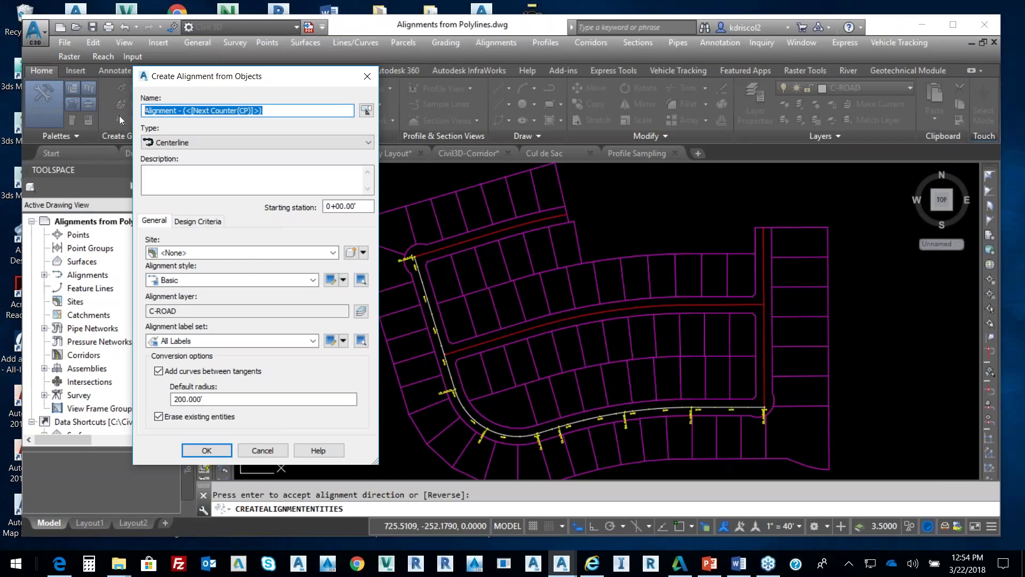
{"action": "type", "text": "Alex Ave."}
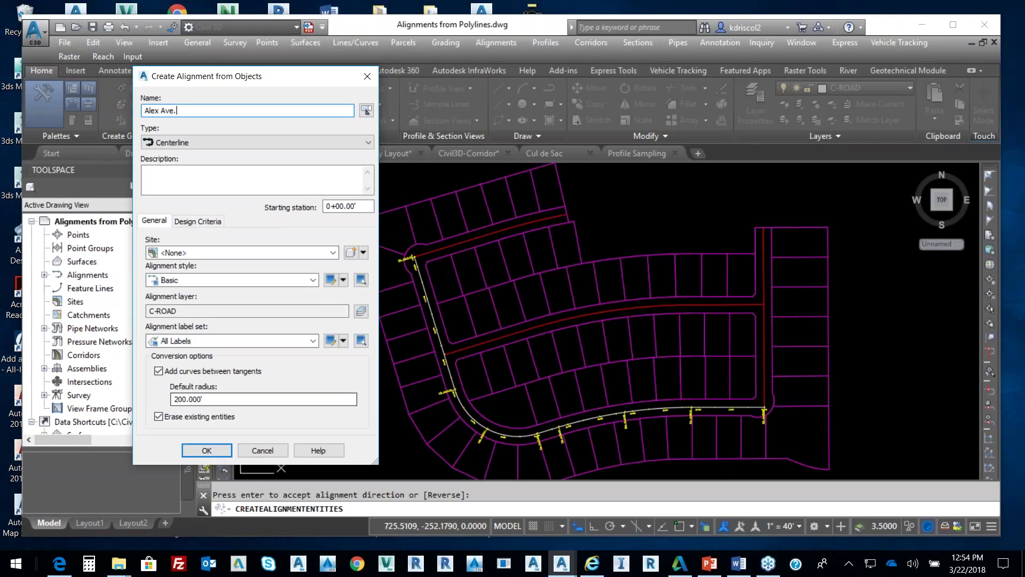
{"action": "left_click", "coordinate": [193, 280]}
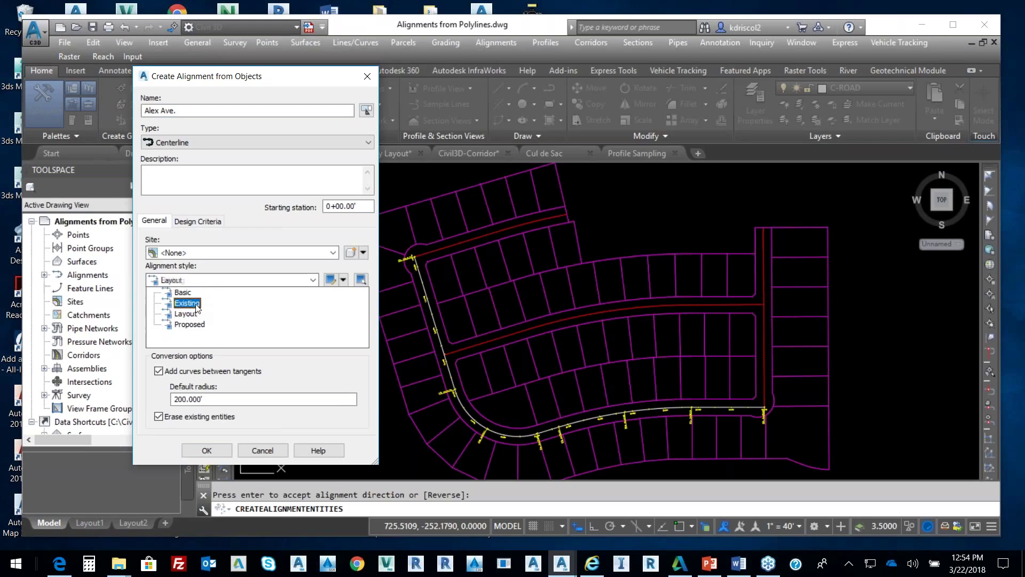
{"action": "left_click", "coordinate": [187, 302]}
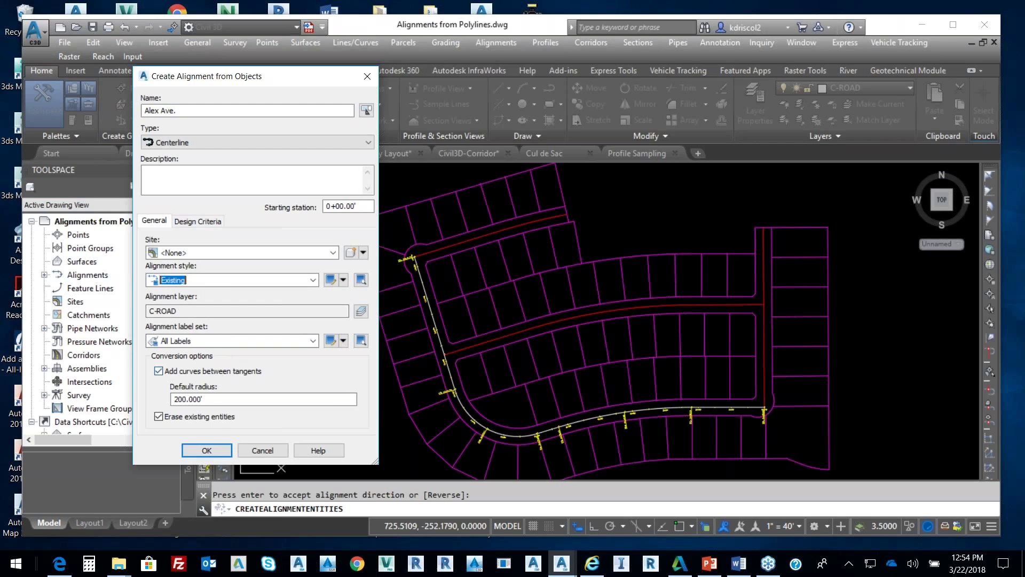
{"action": "left_click", "coordinate": [207, 450]}
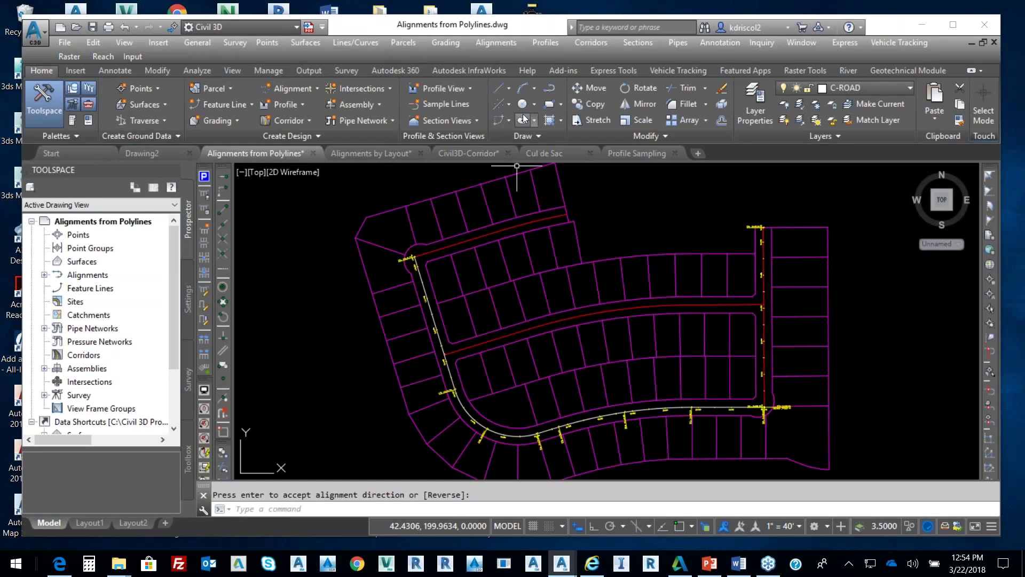
Start Create Alignment from Objects on the middle curved road centerline polyline and accept its default direction
{"action": "left_click", "coordinate": [303, 90]}
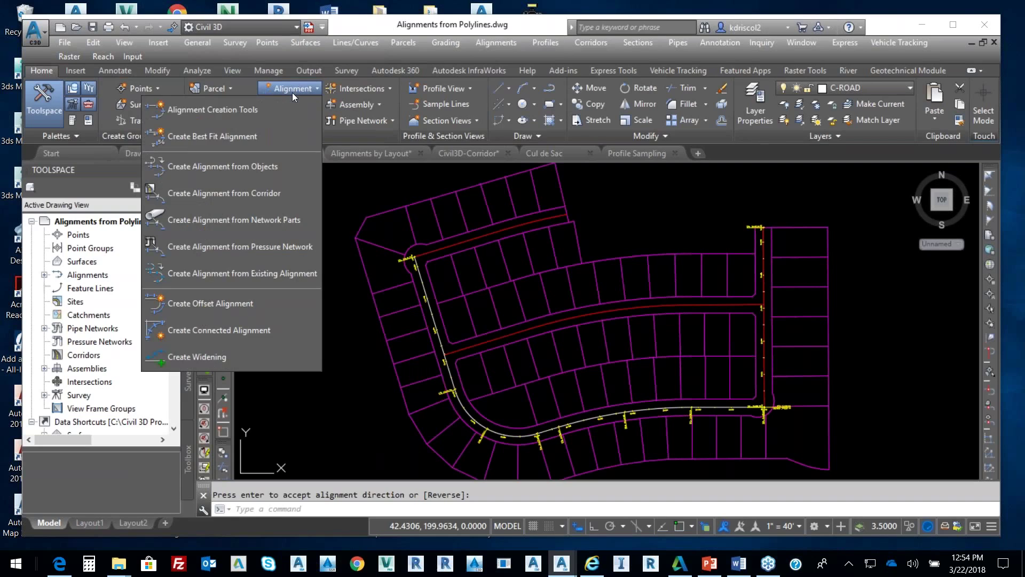
{"action": "left_click", "coordinate": [264, 168]}
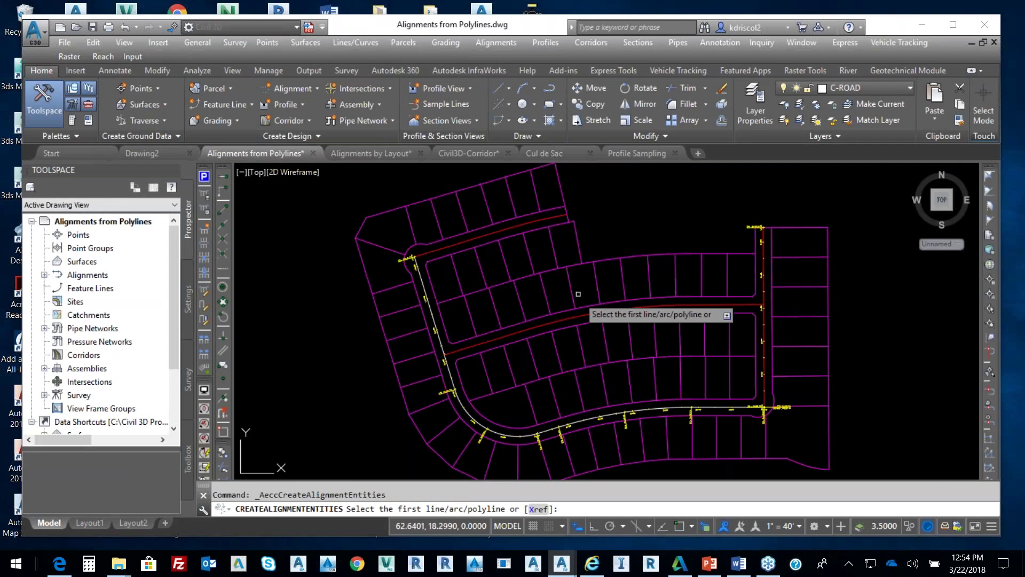
{"action": "left_click", "coordinate": [578, 320]}
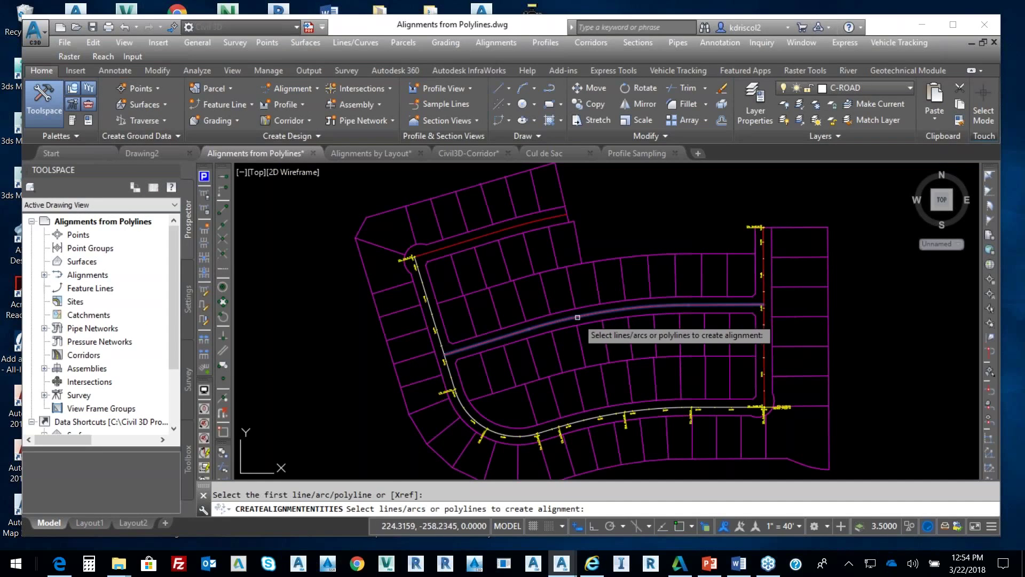
{"action": "key", "text": "Return"}
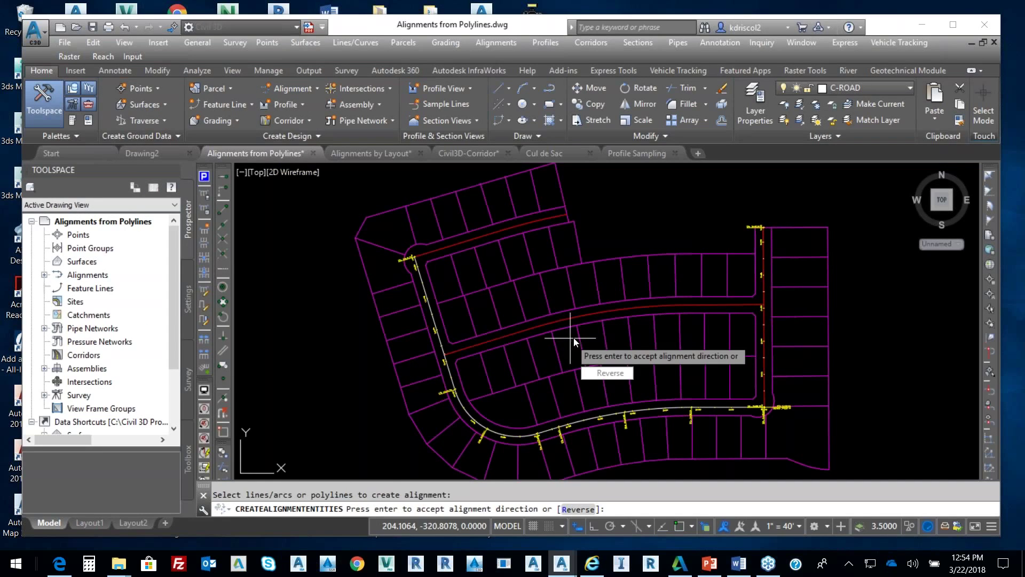
{"action": "key", "text": "Return"}
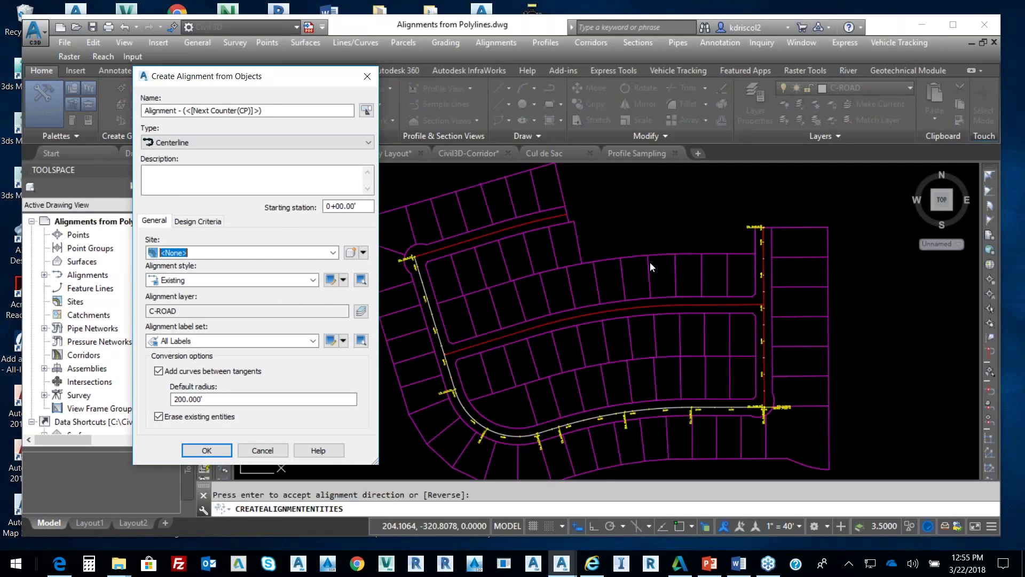
Name the alignment Parker, set its alignment style to Layout, and create it
{"action": "left_click", "coordinate": [246, 110]}
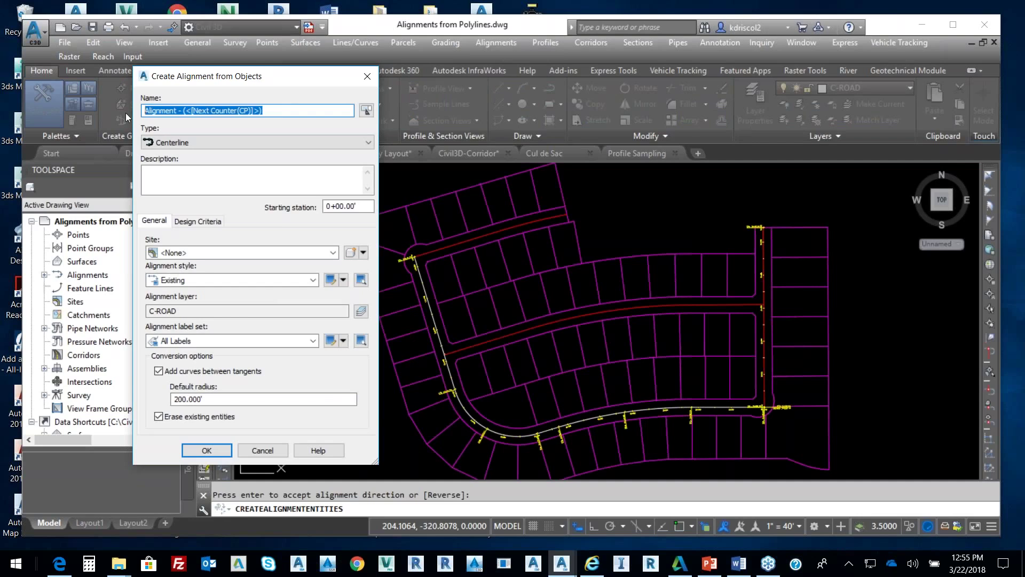
{"action": "type", "text": "Parker"}
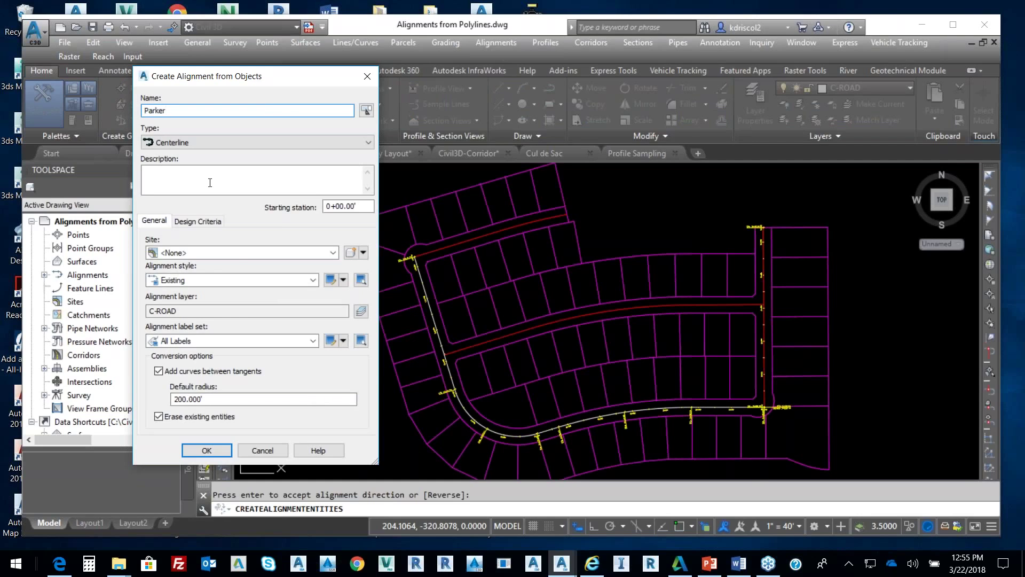
{"action": "left_click", "coordinate": [237, 281]}
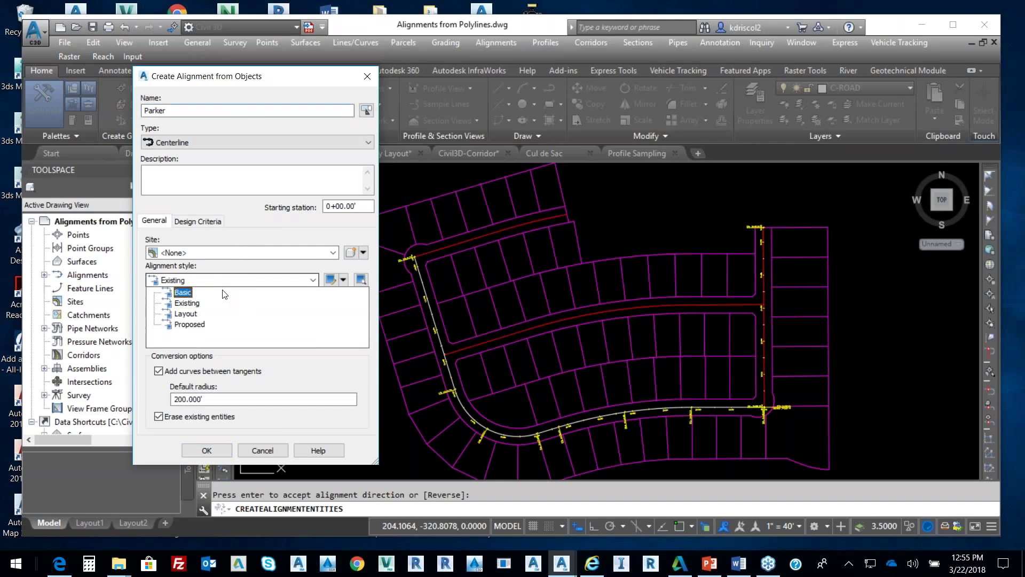
{"action": "left_click", "coordinate": [198, 316]}
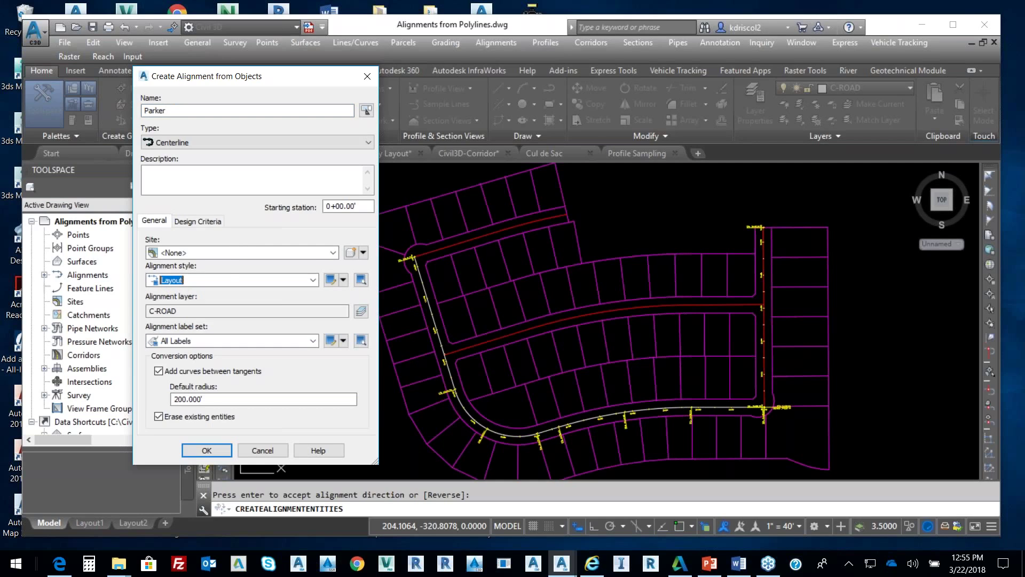
{"action": "left_click", "coordinate": [206, 449]}
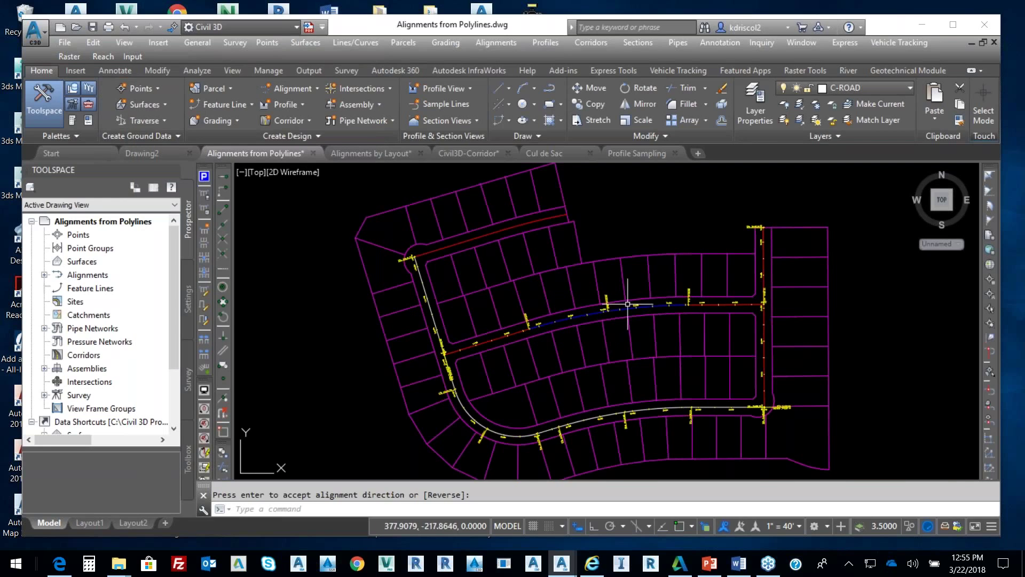
{"action": "scroll", "coordinate": [623, 296], "scroll_direction": "up", "scroll_amount": 4}
{"action": "scroll", "coordinate": [779, 300], "scroll_direction": "down", "scroll_amount": 6}
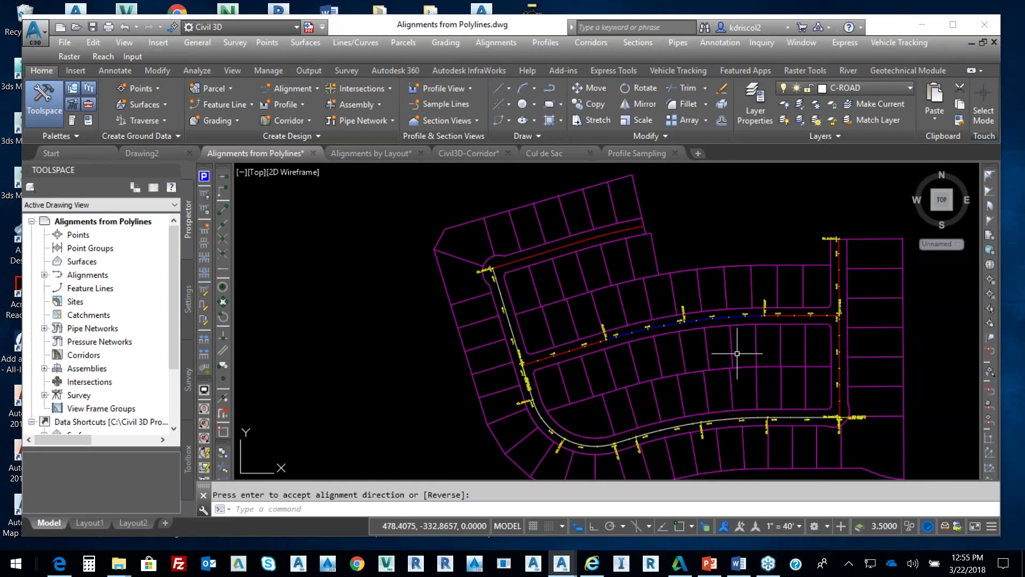
Create a centerline alignment from the northernmost road polyline with the default direction and name, Layout style and All Labels set
{"action": "scroll", "coordinate": [732, 354], "scroll_direction": "up", "scroll_amount": 5}
{"action": "middle_click_drag", "start_coordinate": [716, 355], "coordinate": [585, 349]}
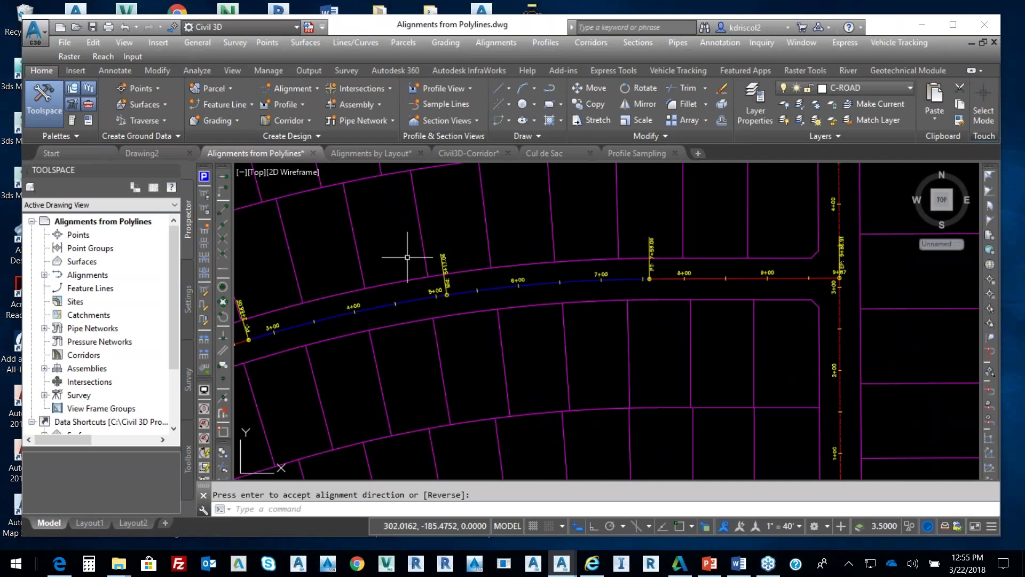
{"action": "middle_click_drag", "start_coordinate": [277, 348], "coordinate": [344, 316]}
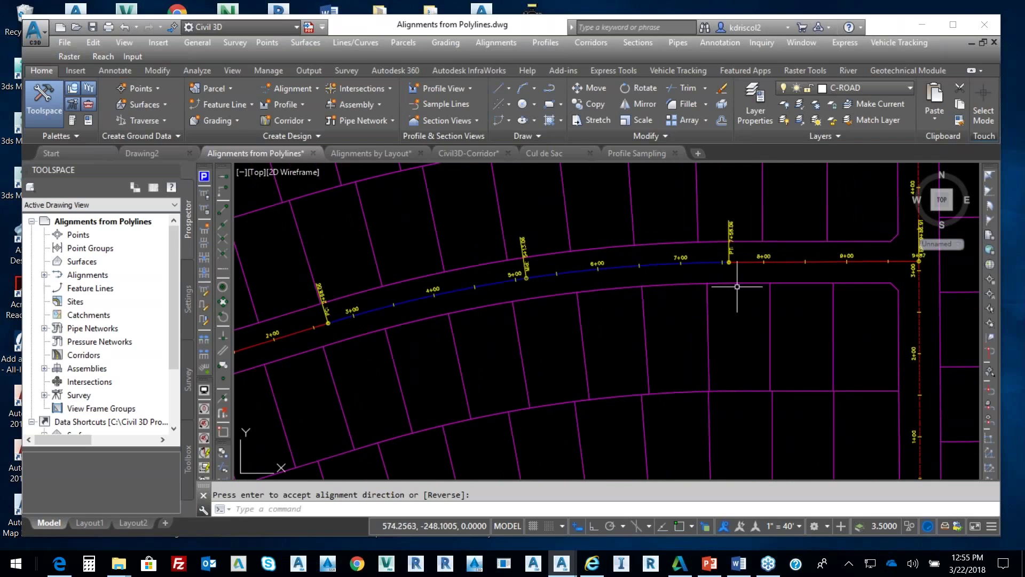
{"action": "scroll", "coordinate": [689, 294], "scroll_direction": "down", "scroll_amount": 5}
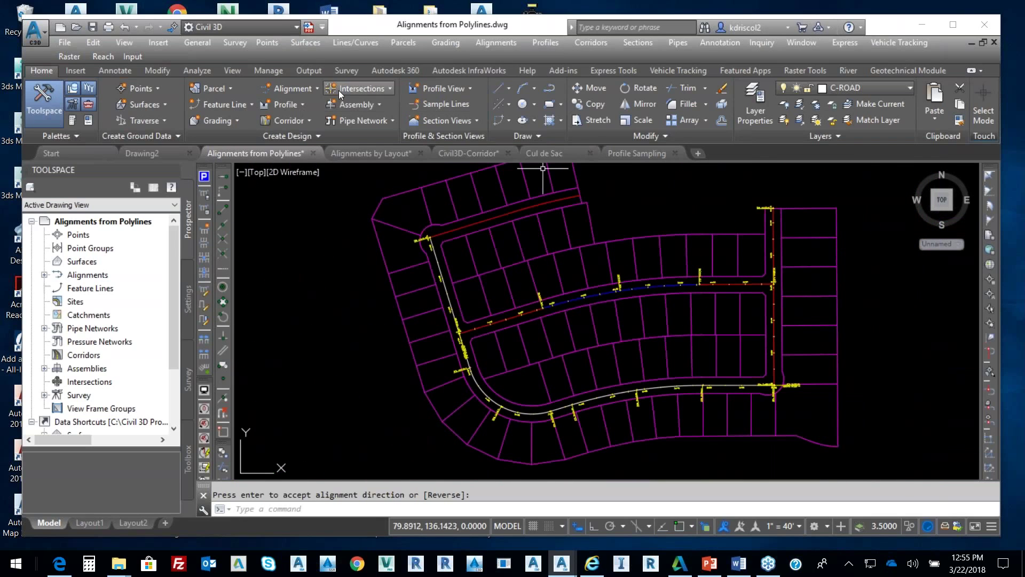
{"action": "left_click", "coordinate": [303, 89]}
{"action": "left_click", "coordinate": [270, 166]}
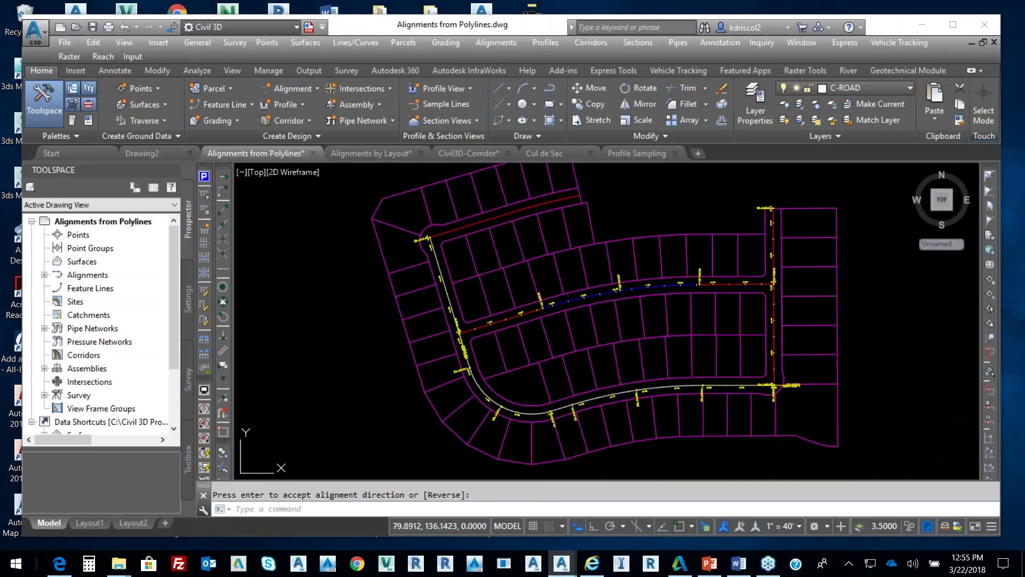
{"action": "left_click", "coordinate": [438, 235]}
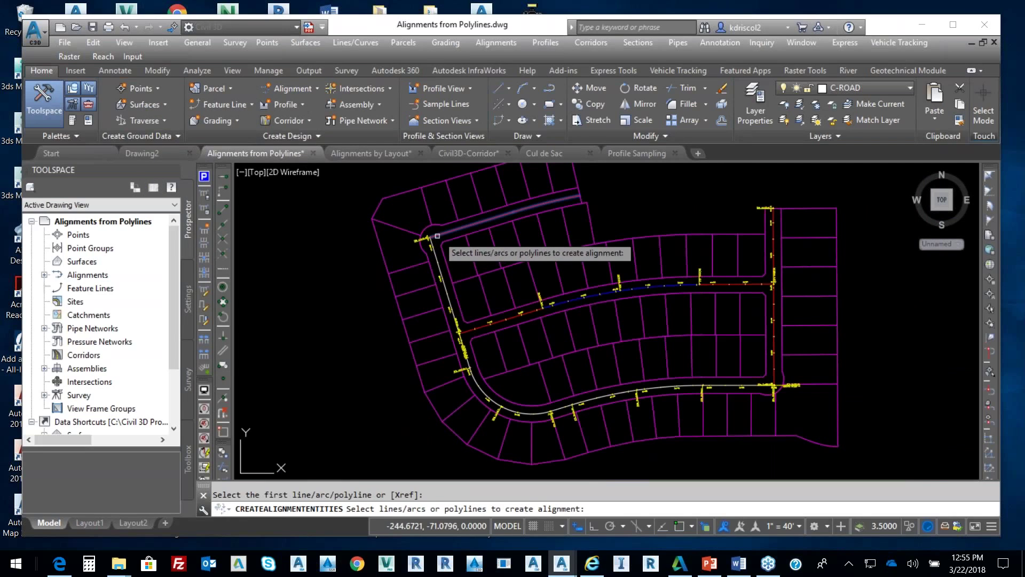
{"action": "key", "text": "Return"}
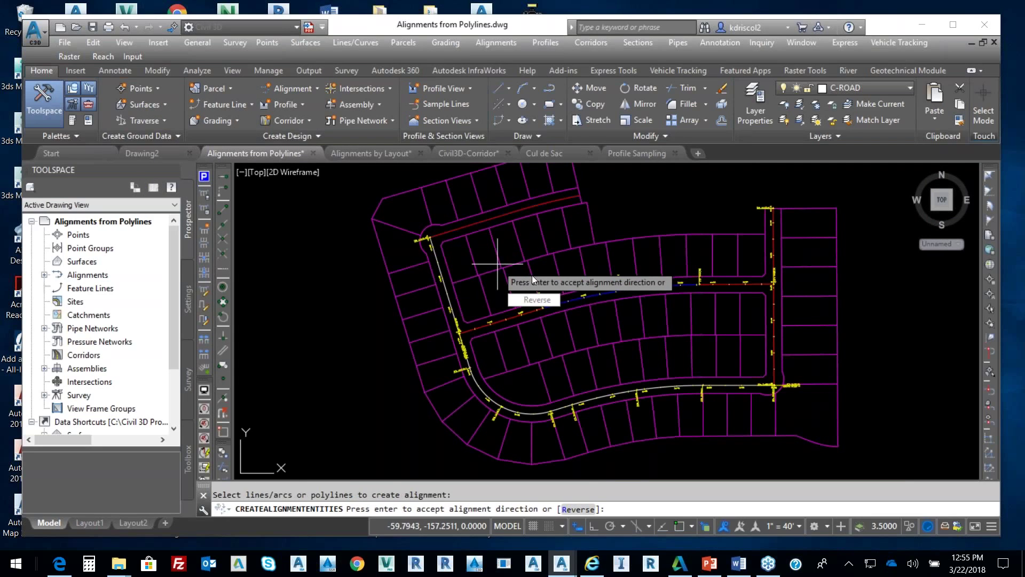
{"action": "key", "text": "Return"}
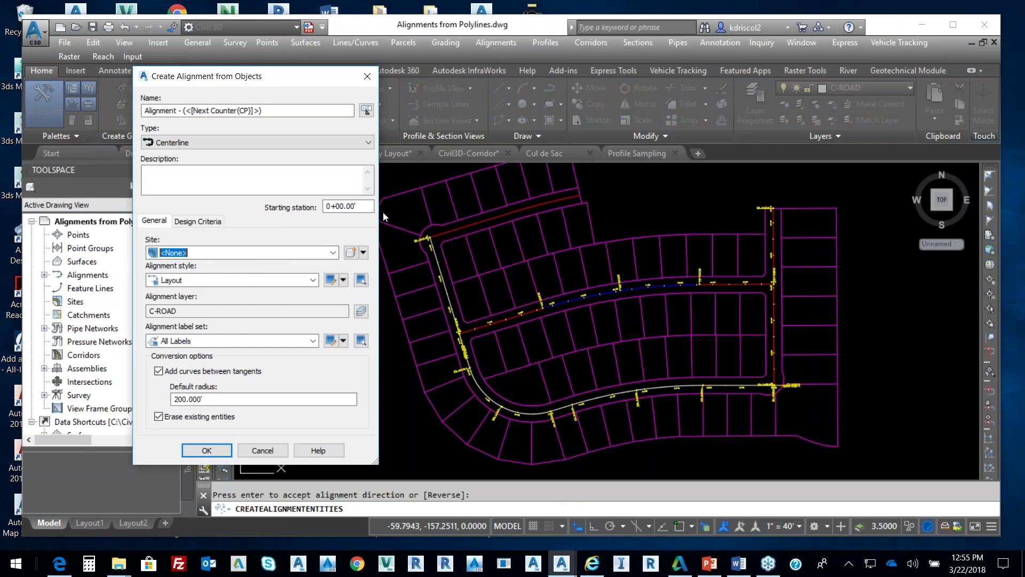
{"action": "left_click", "coordinate": [208, 450]}
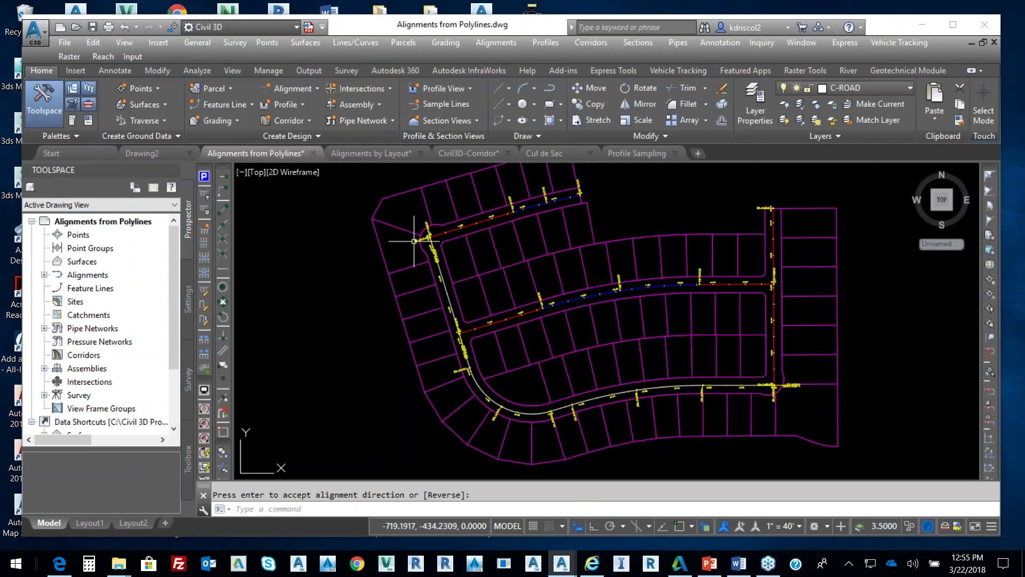
Examine the stationing and labels along the new northern alignment and where it meets Rose Drive
{"action": "scroll", "coordinate": [494, 205], "scroll_direction": "up", "scroll_amount": 2}
{"action": "scroll", "coordinate": [488, 202], "scroll_direction": "up", "scroll_amount": 2}
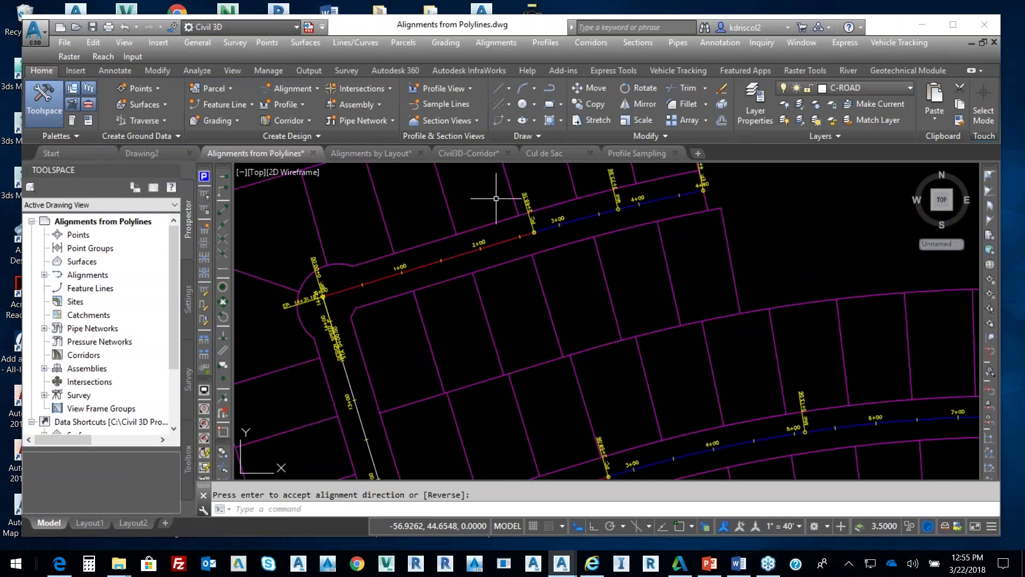
{"action": "scroll", "coordinate": [511, 199], "scroll_direction": "up", "scroll_amount": 2}
{"action": "scroll", "coordinate": [508, 219], "scroll_direction": "down", "scroll_amount": 1}
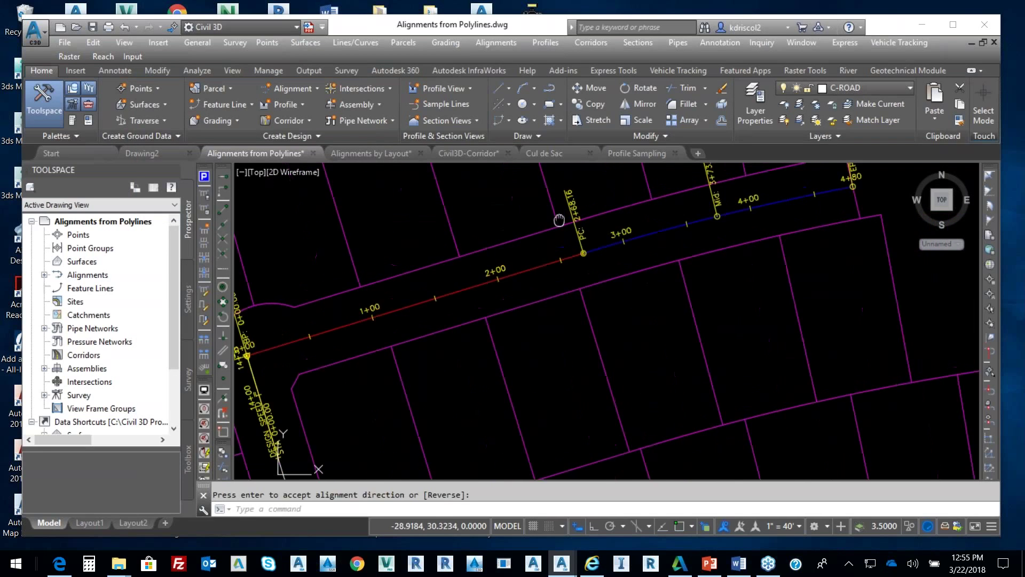
{"action": "scroll", "coordinate": [534, 230], "scroll_direction": "down", "scroll_amount": 1}
{"action": "scroll", "coordinate": [462, 275], "scroll_direction": "down", "scroll_amount": 1}
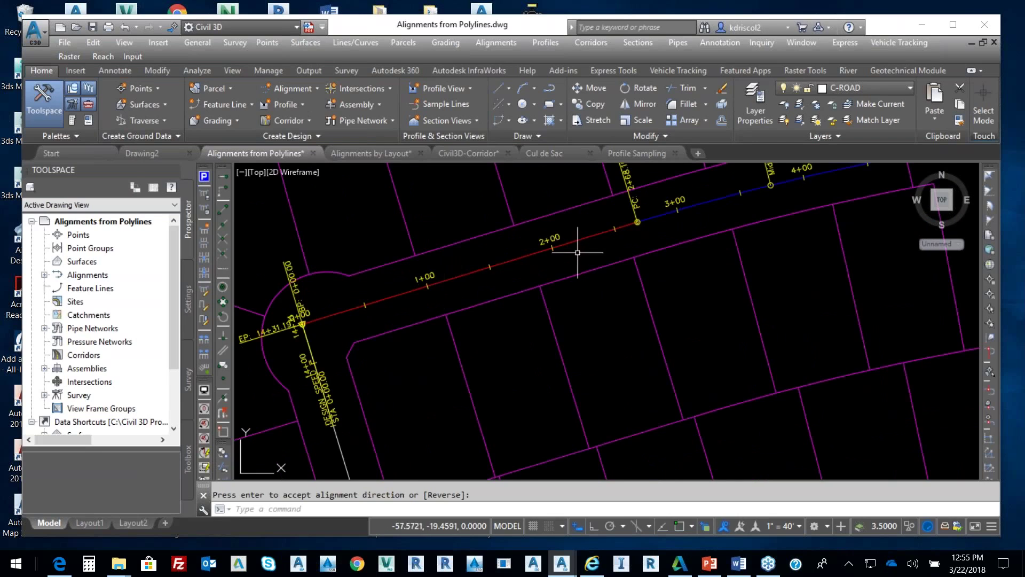
{"action": "scroll", "coordinate": [613, 274], "scroll_direction": "down", "scroll_amount": 1}
{"action": "middle_click_drag", "start_coordinate": [612, 275], "coordinate": [510, 189]}
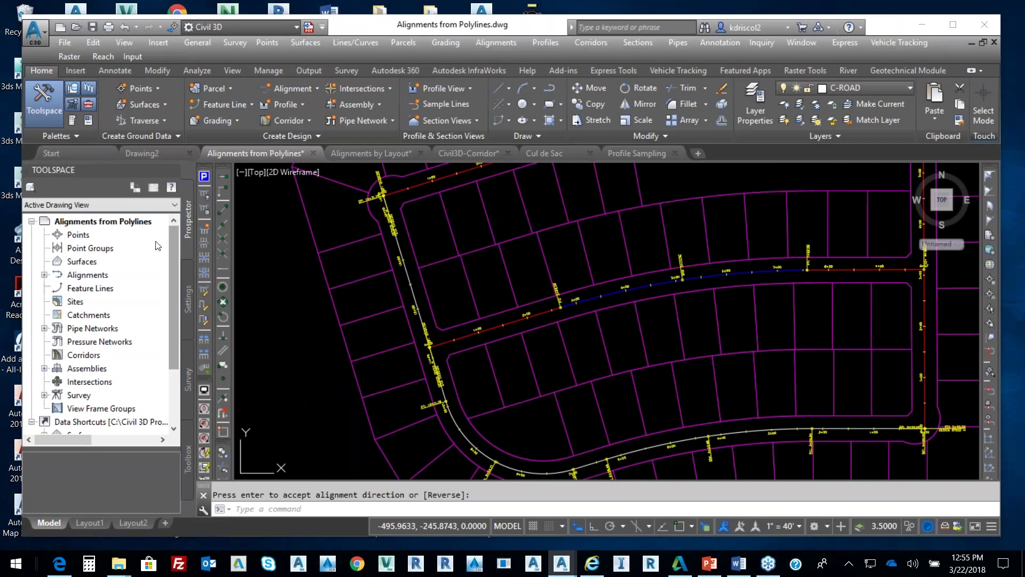
List the centerline alignments and select all of them from Alex Ave. through Rose Drive, bringing their style values into view
{"action": "left_click", "coordinate": [75, 275]}
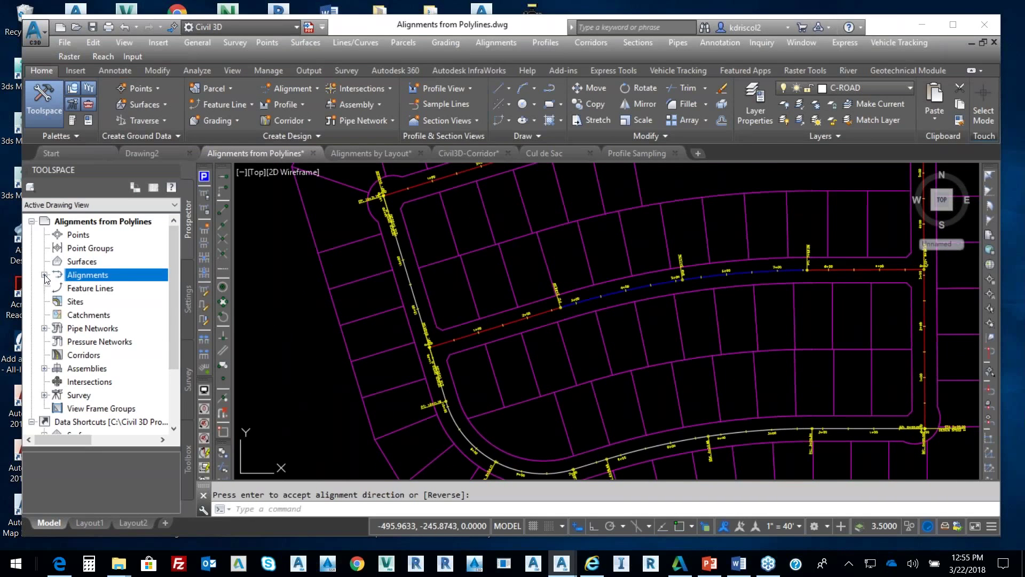
{"action": "left_click", "coordinate": [44, 275]}
{"action": "left_click", "coordinate": [86, 289]}
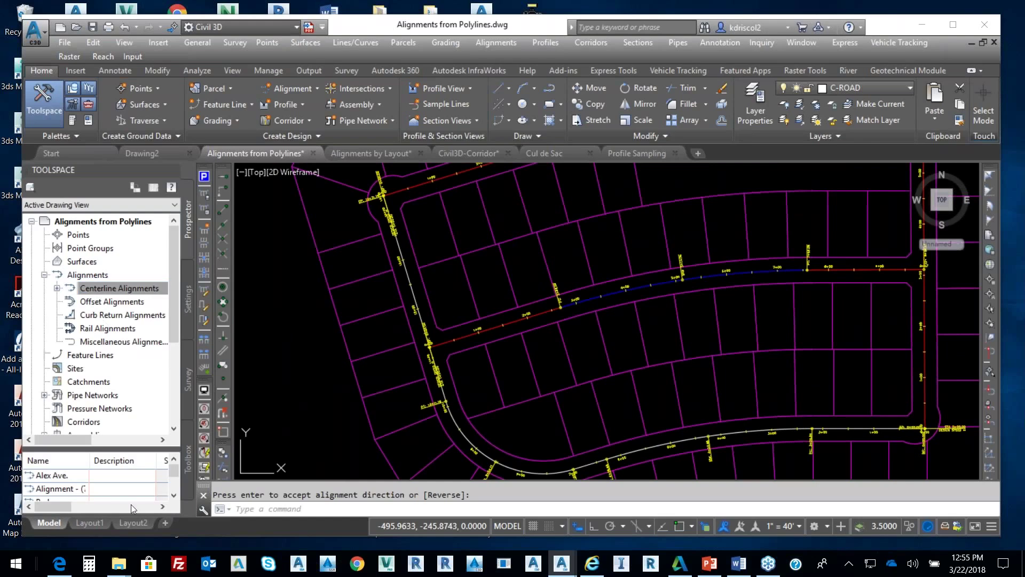
{"action": "left_click", "coordinate": [63, 476]}
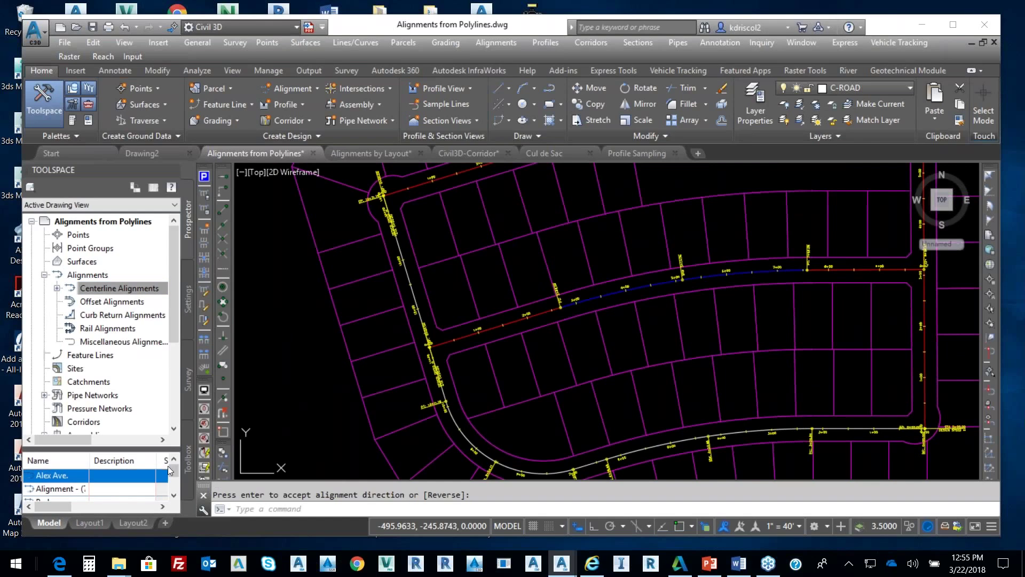
{"action": "left_click_drag", "start_coordinate": [174, 477], "coordinate": [177, 489]}
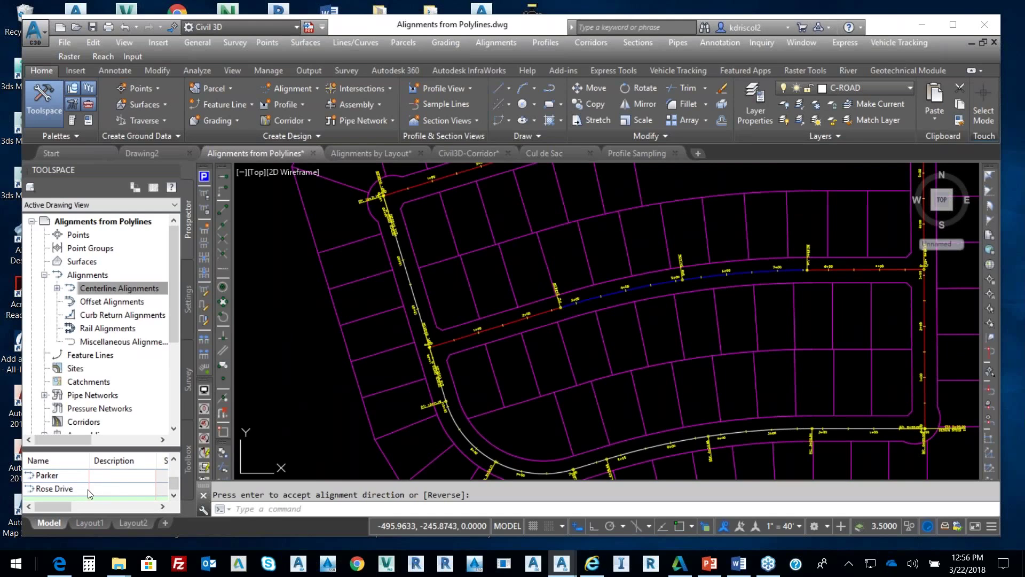
{"action": "left_click", "coordinate": [72, 489], "text": "shift"}
{"action": "left_click_drag", "start_coordinate": [64, 509], "coordinate": [123, 510]}
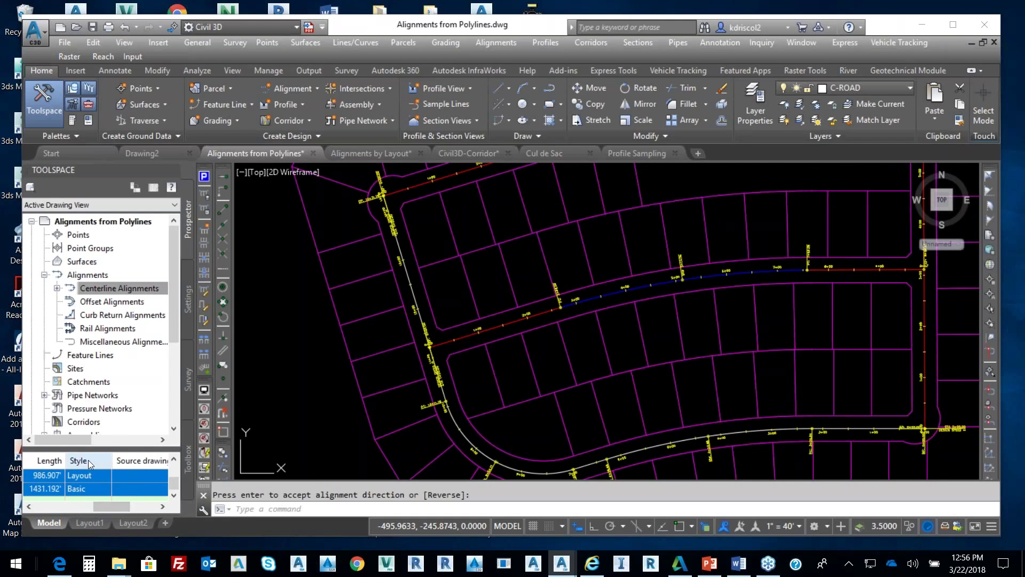
Change the style of all selected centerline alignments to Layout at once
{"action": "right_click", "coordinate": [89, 460]}
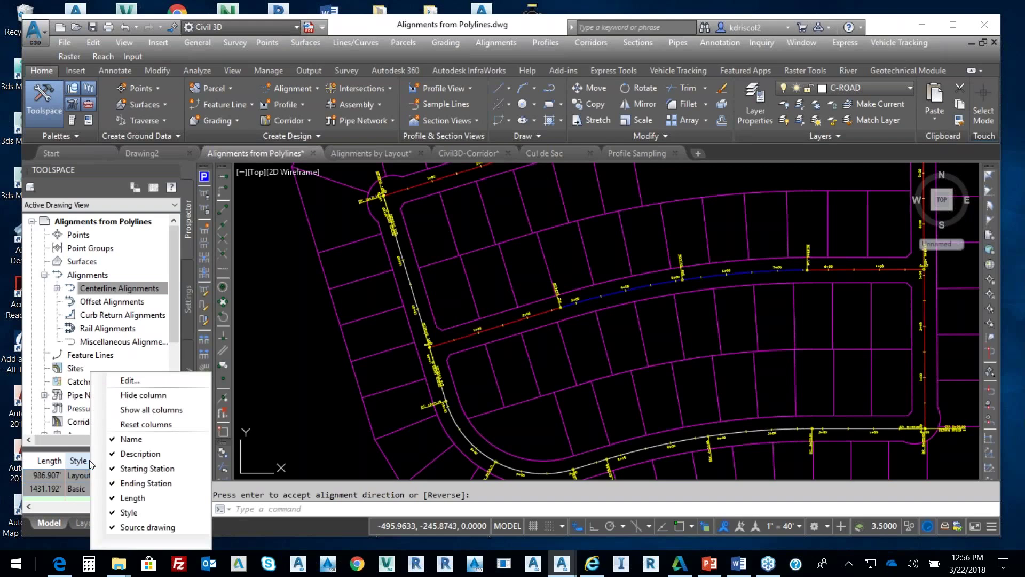
{"action": "left_click", "coordinate": [130, 381]}
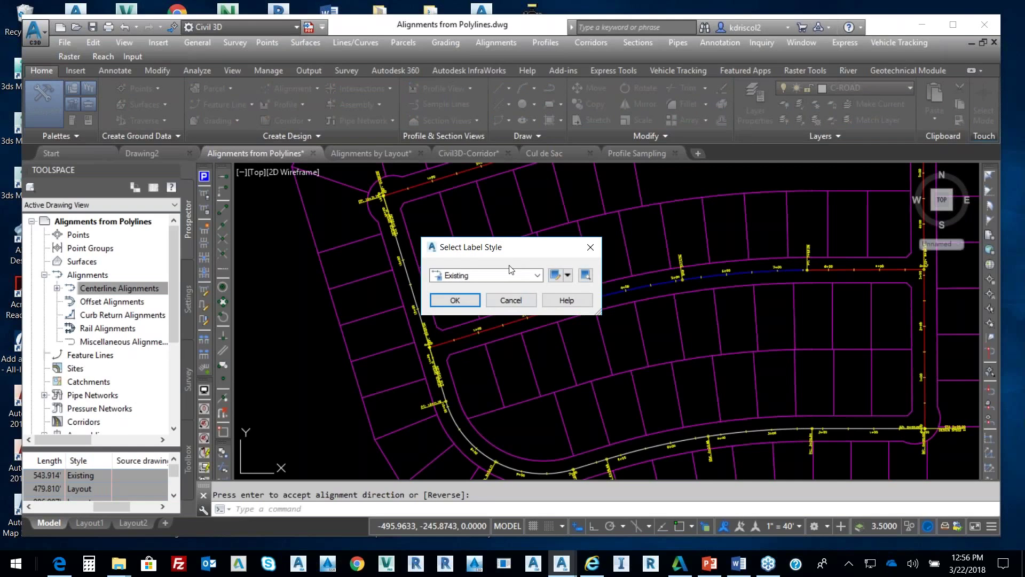
{"action": "left_click", "coordinate": [511, 276]}
{"action": "left_click", "coordinate": [469, 305]}
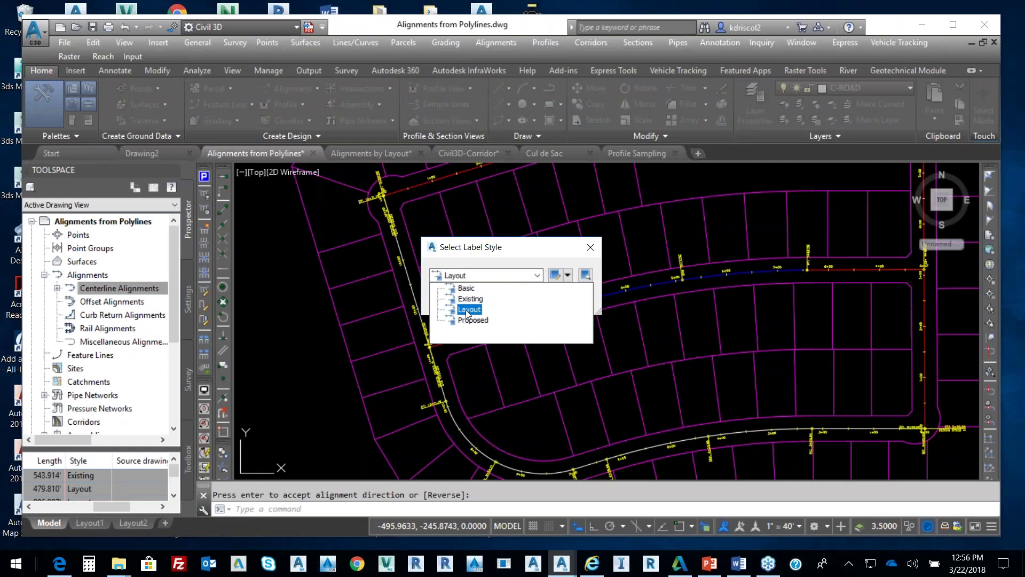
{"action": "left_click", "coordinate": [464, 302]}
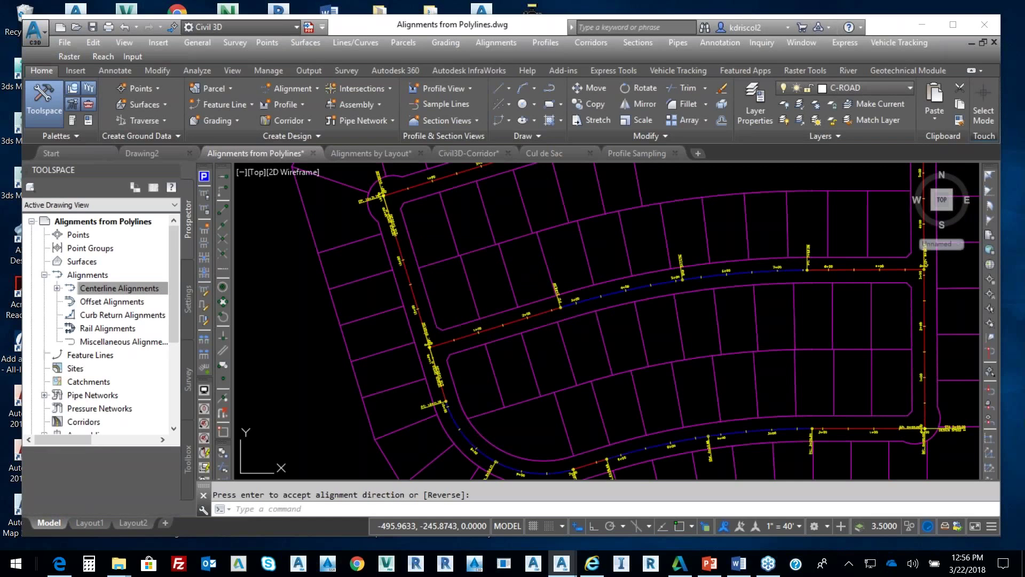
Select some lot lines north of Parker and east of Alex Ave., and extend the selection to all similar lot linework
{"action": "scroll", "coordinate": [602, 306], "scroll_direction": "down", "scroll_amount": 5}
{"action": "scroll", "coordinate": [739, 281], "scroll_direction": "up", "scroll_amount": 1}
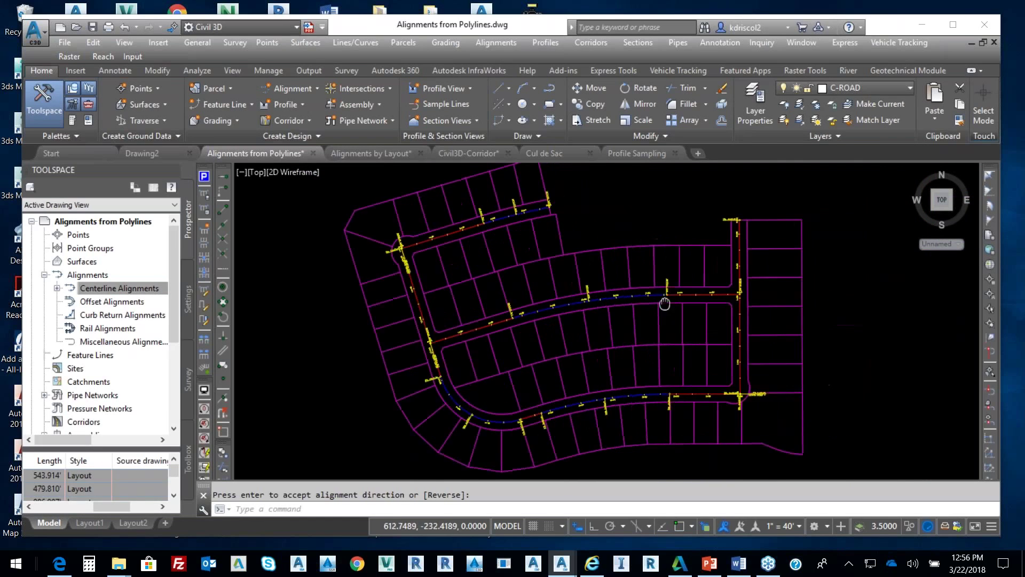
{"action": "middle_click_drag", "start_coordinate": [681, 299], "coordinate": [641, 310]}
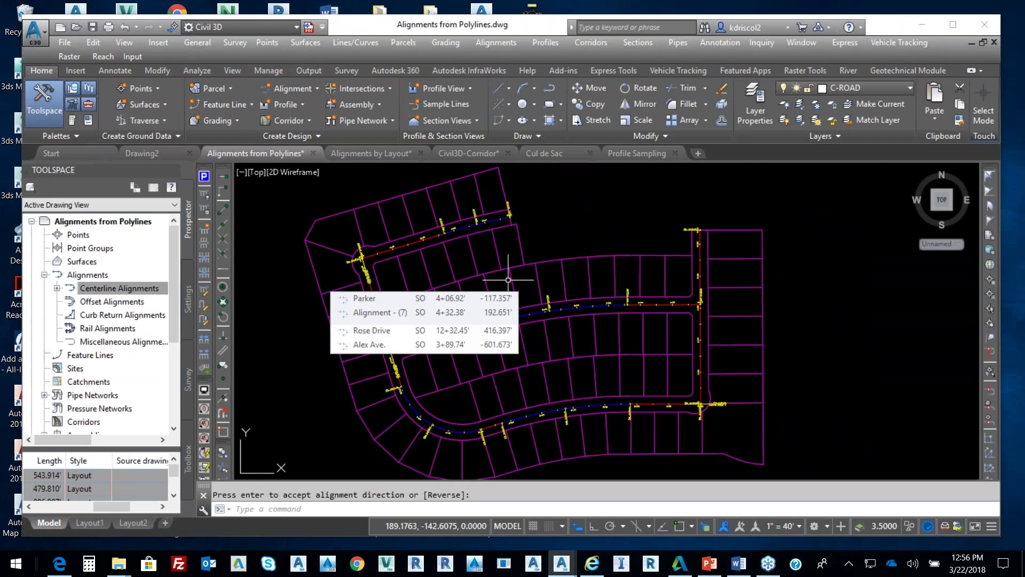
{"action": "left_click", "coordinate": [616, 248]}
{"action": "left_click", "coordinate": [526, 291]}
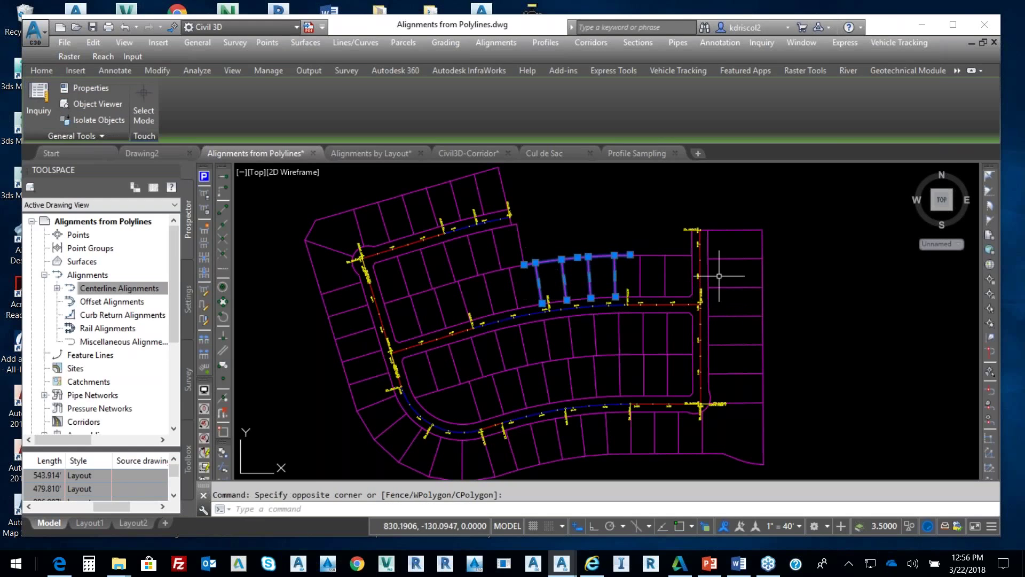
{"action": "left_click", "coordinate": [804, 240]}
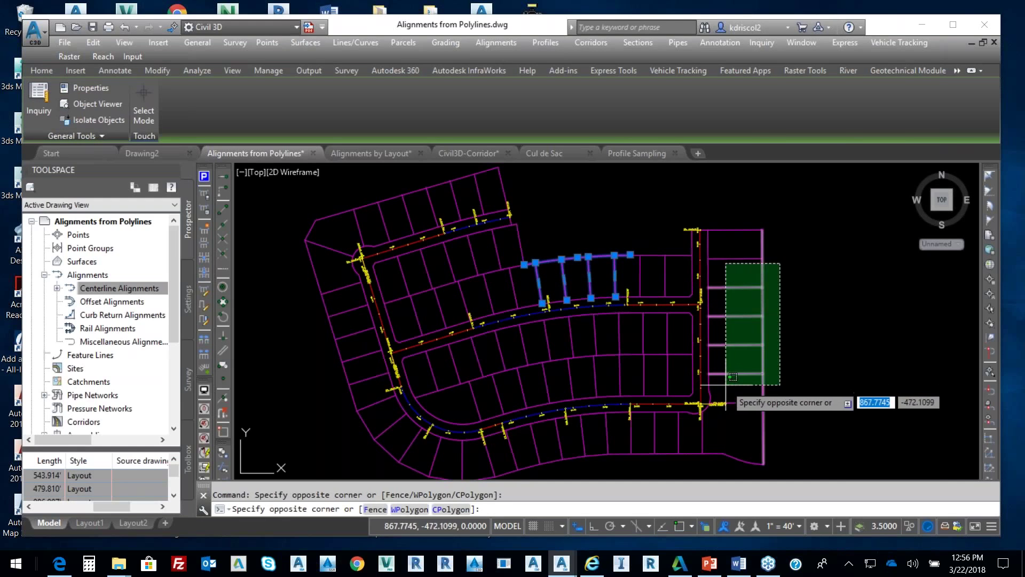
{"action": "left_click", "coordinate": [716, 384]}
{"action": "right_click", "coordinate": [812, 233]}
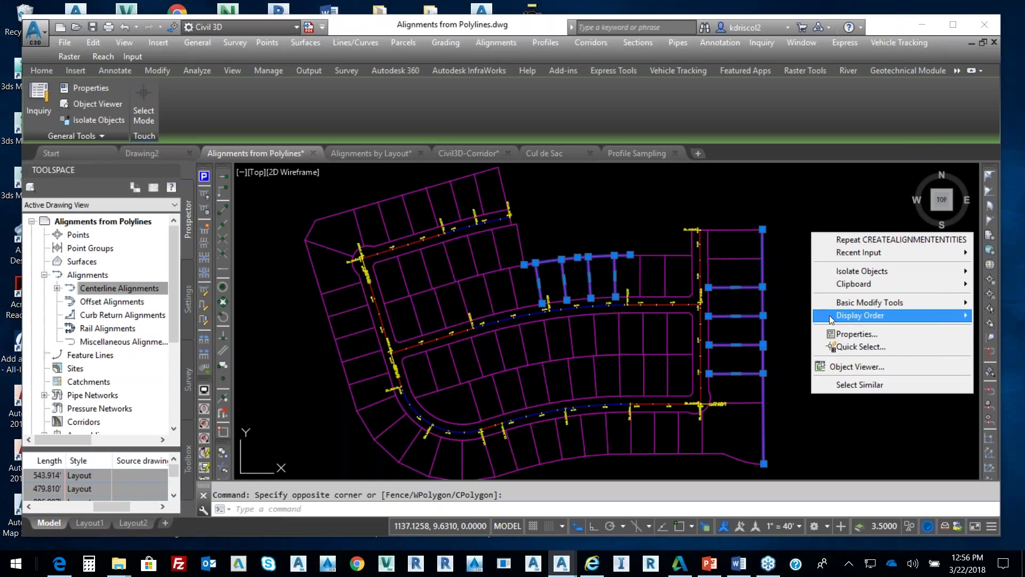
{"action": "left_click", "coordinate": [866, 385]}
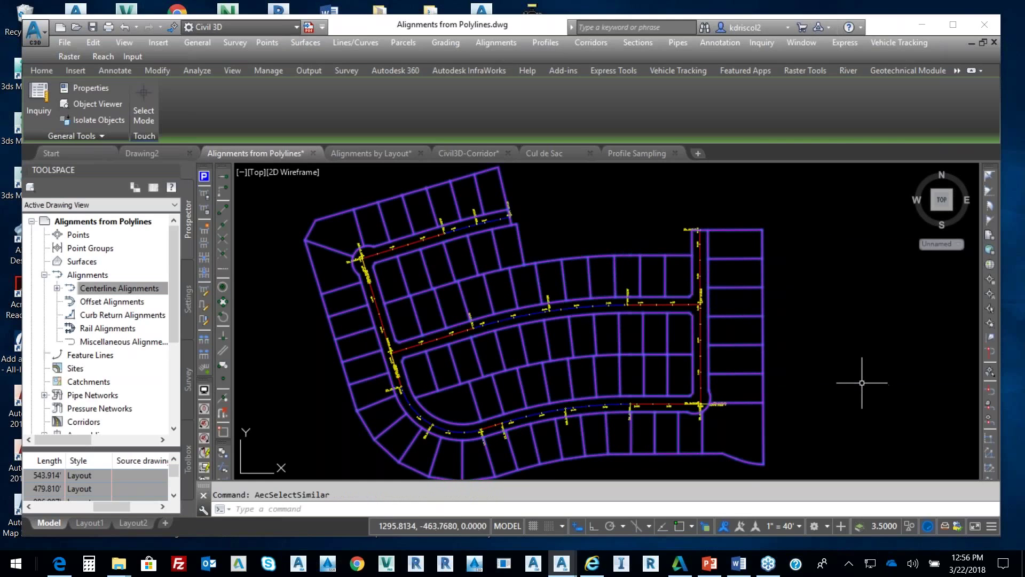
Create parcels from the selected lot lines in Site 1 with the Property style and Parcel Number area labels, erasing the existing entities
{"action": "left_click", "coordinate": [413, 42]}
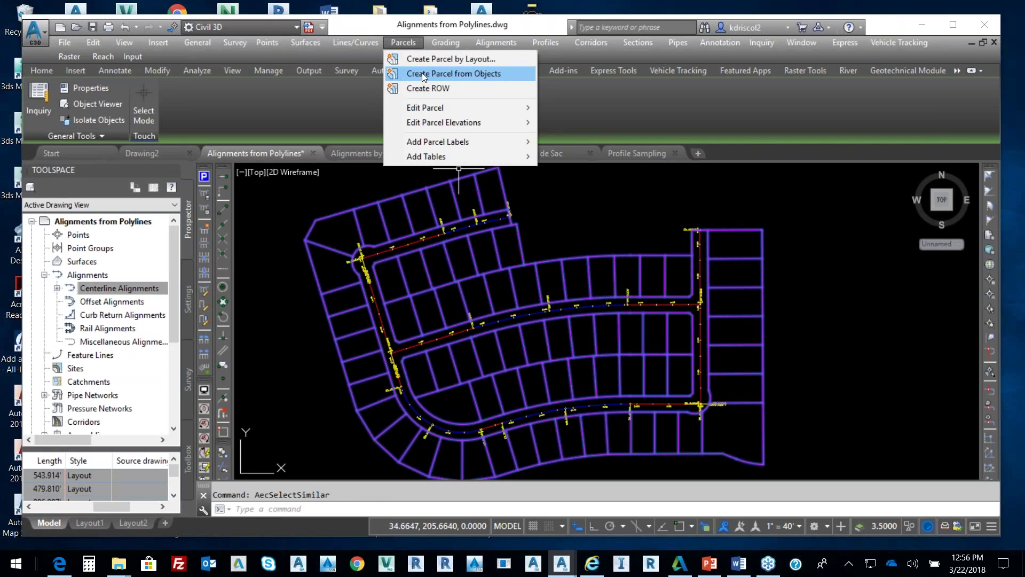
{"action": "left_click", "coordinate": [423, 74]}
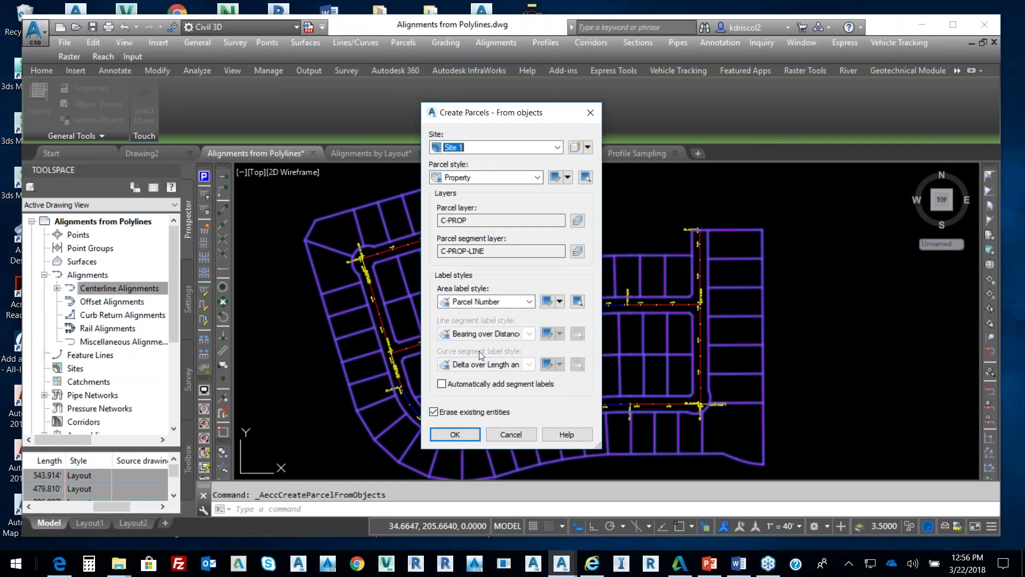
{"action": "left_click", "coordinate": [455, 434]}
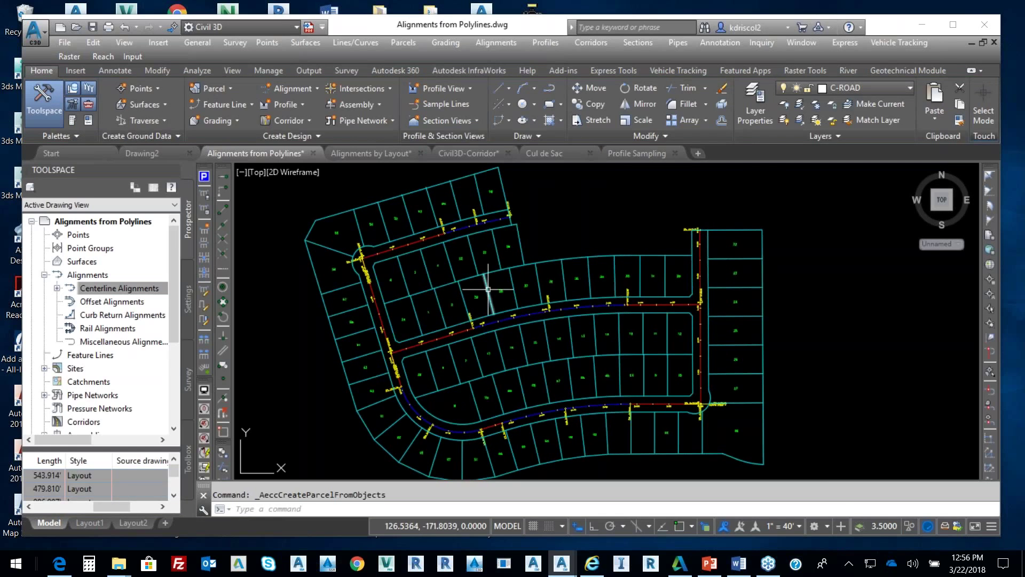
{"action": "mouse_move", "coordinate": [488, 289]}
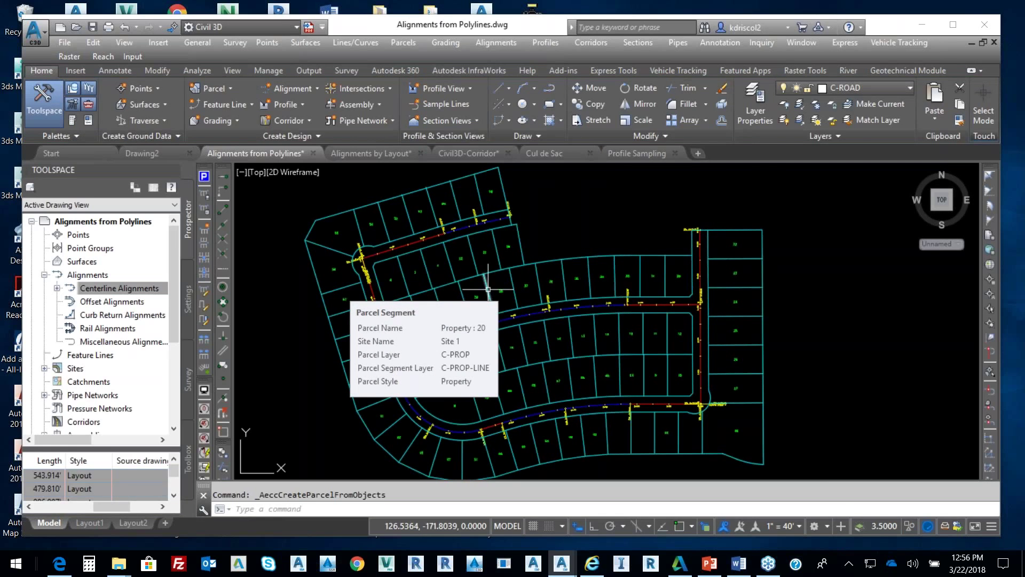